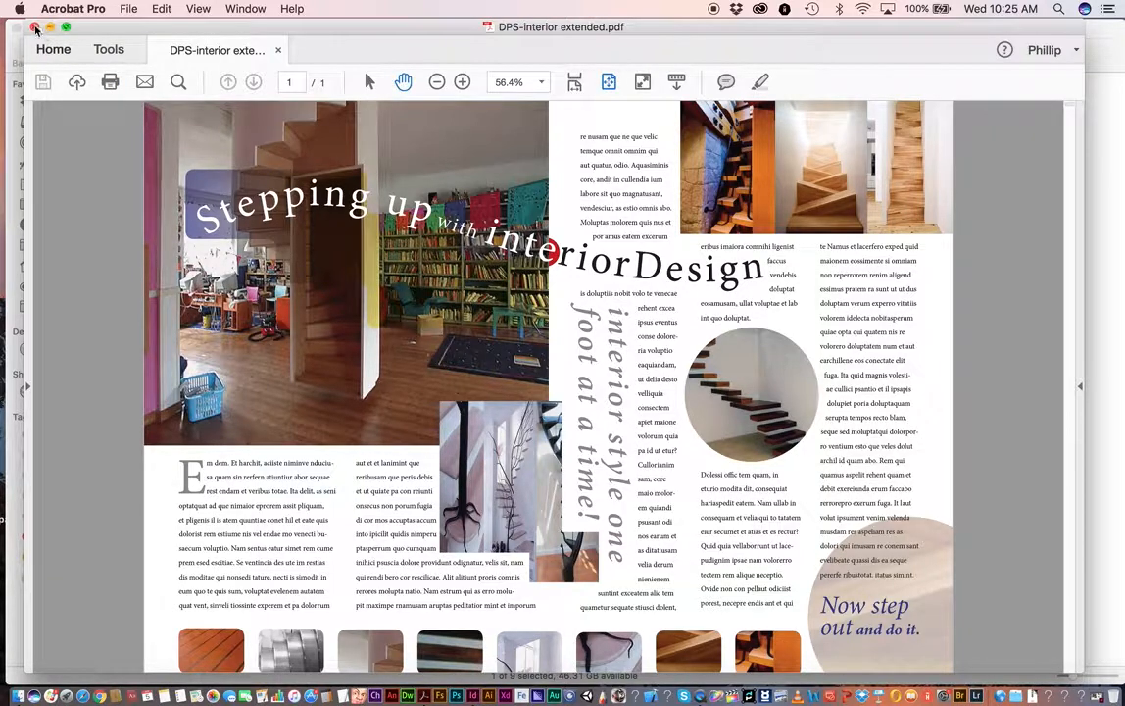
# Close the PDF preview and switch to InDesign to compare the DPS-interior extended and DPS-interior layouts.
pyautogui.click(36, 29)
pyautogui.click(313, 191)
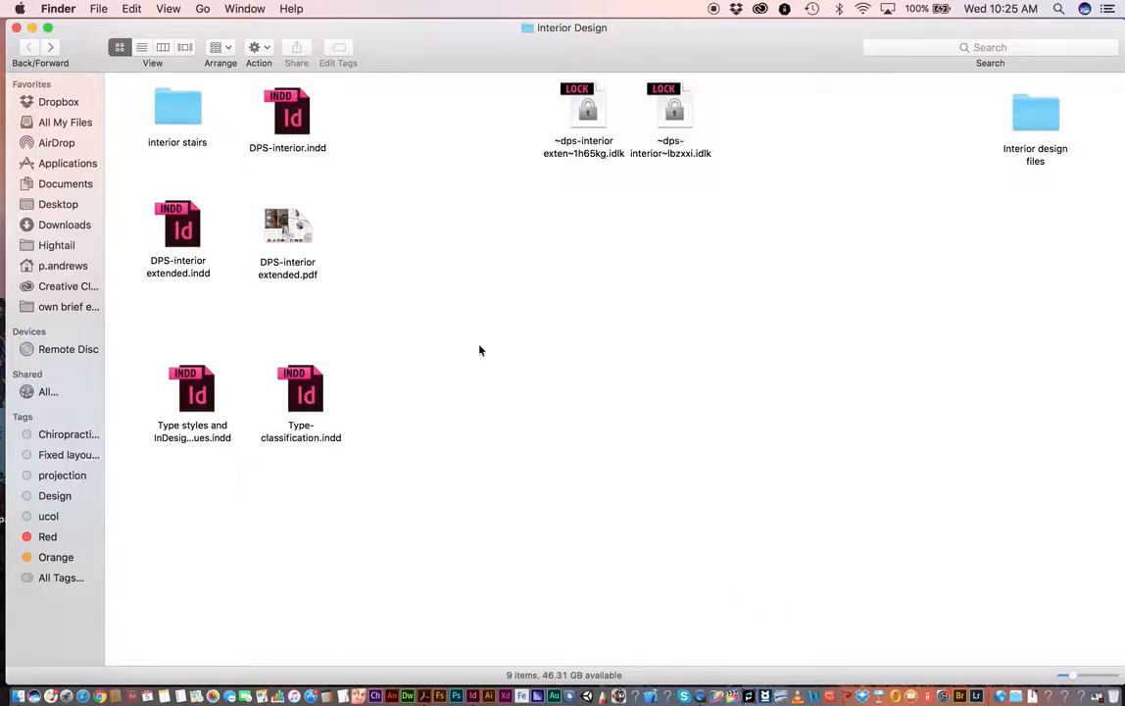
pyautogui.click(1096, 692)
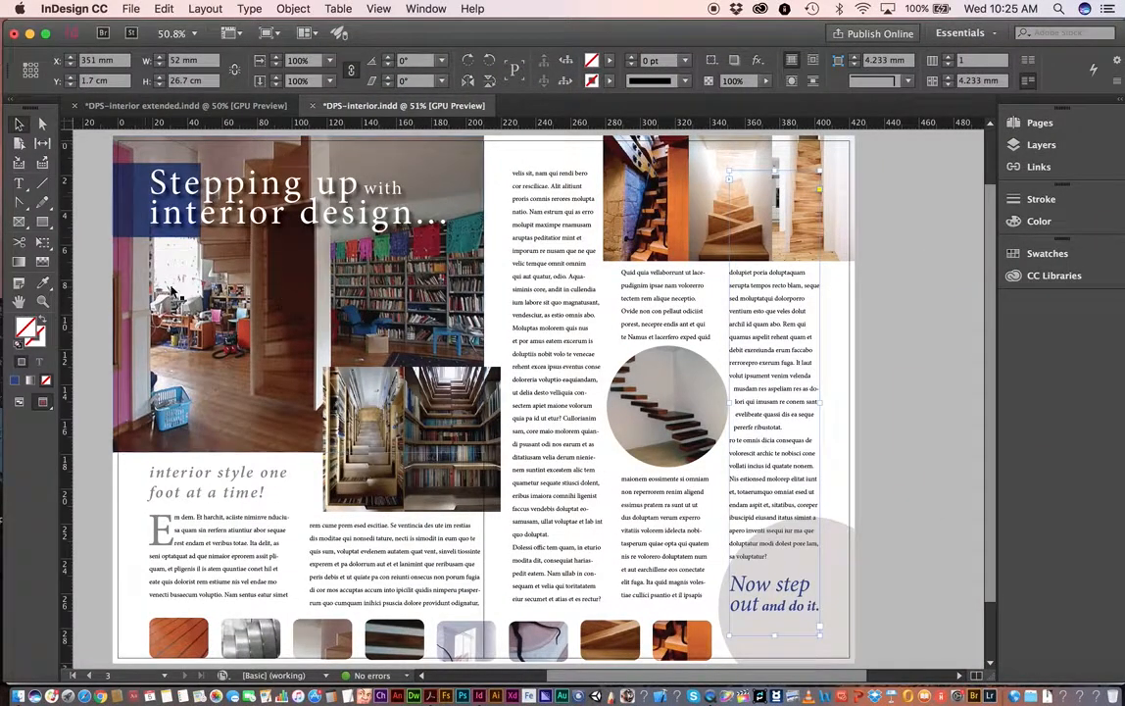
pyautogui.click(203, 104)
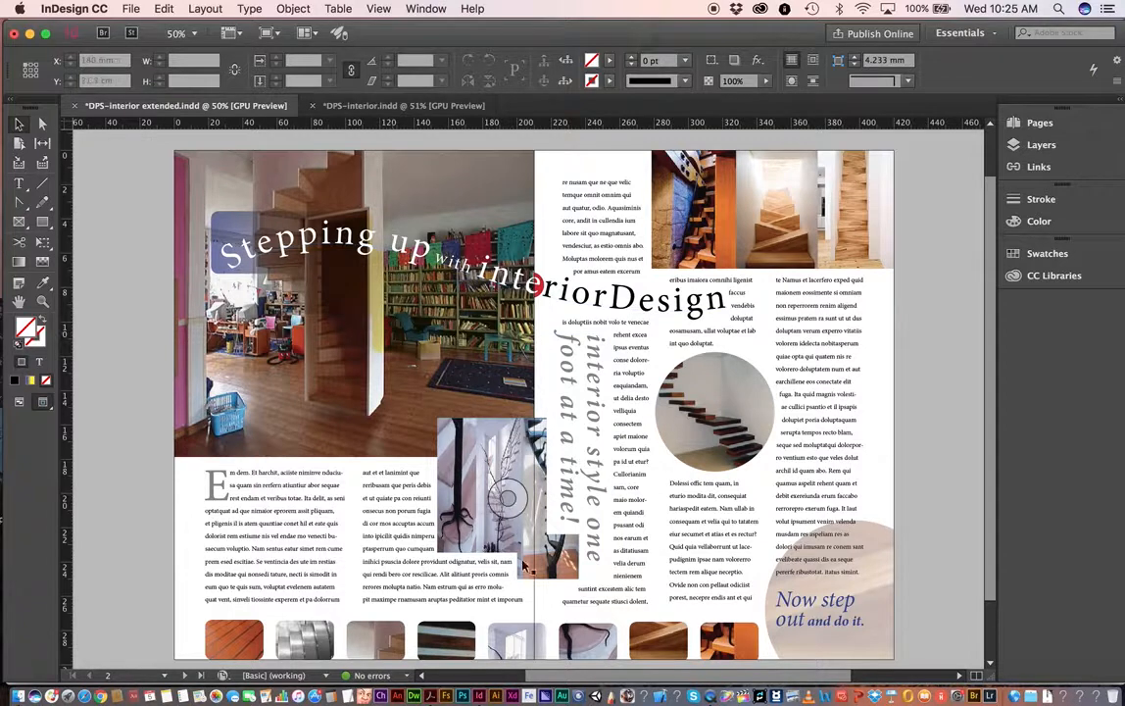
pyautogui.click(324, 104)
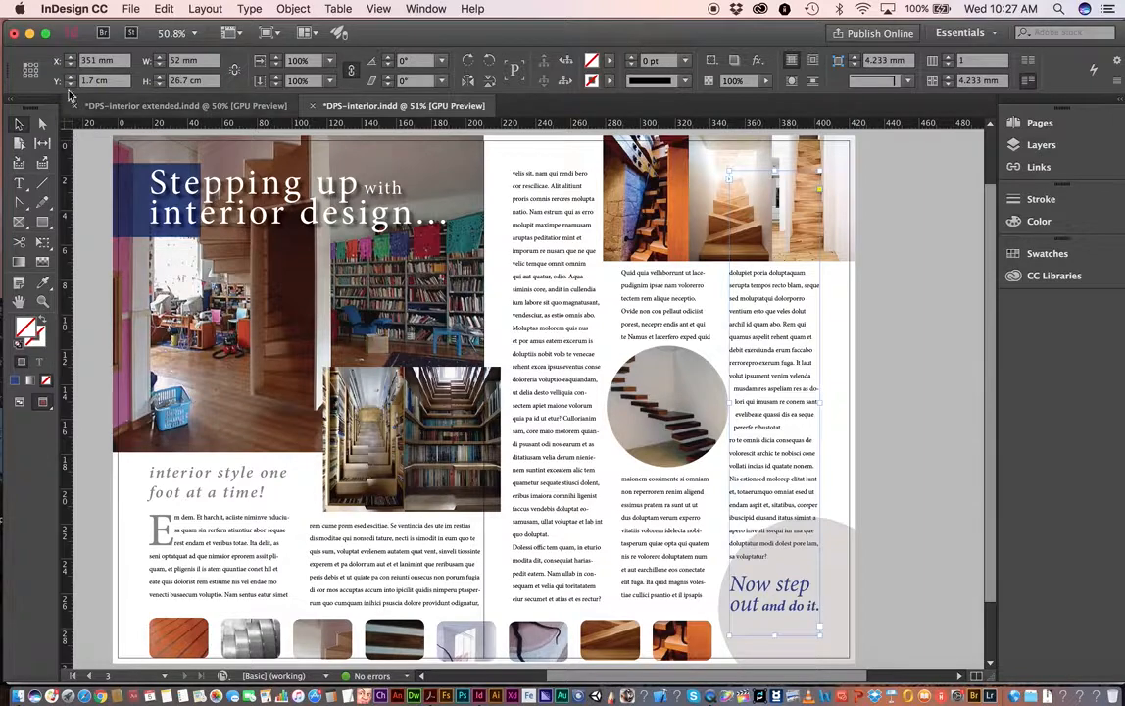
# Start a new print document and set its page size to A4.
pyautogui.click(127, 11)
pyautogui.moveTo(196, 28)
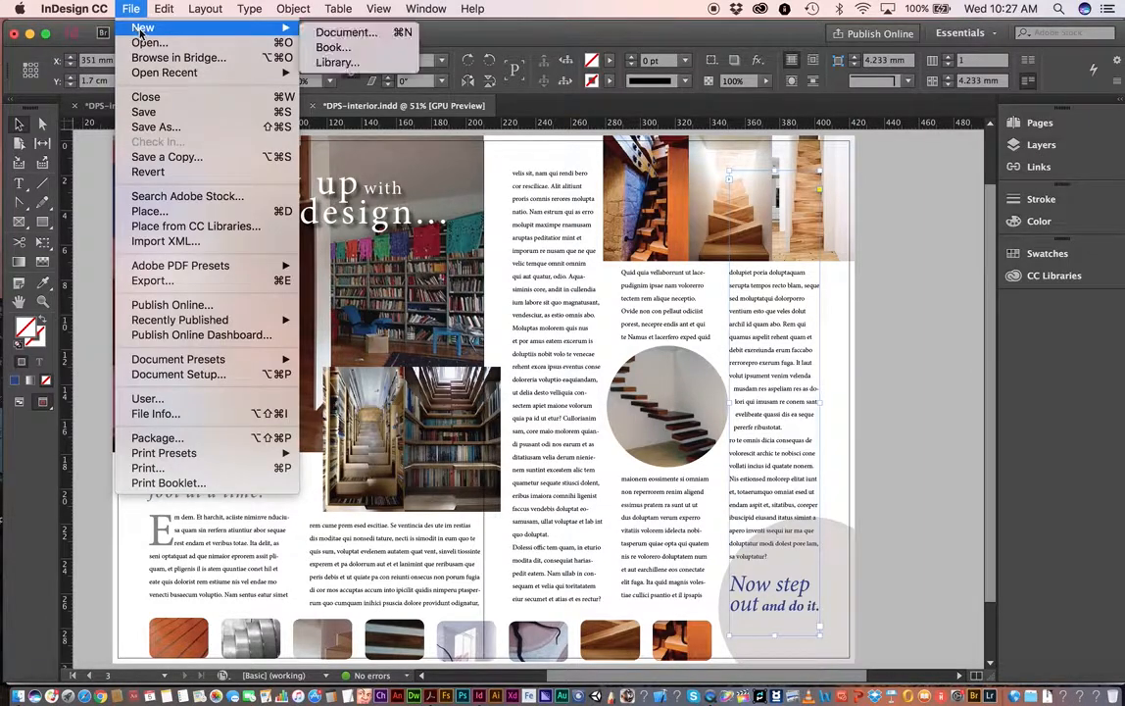
pyautogui.click(345, 34)
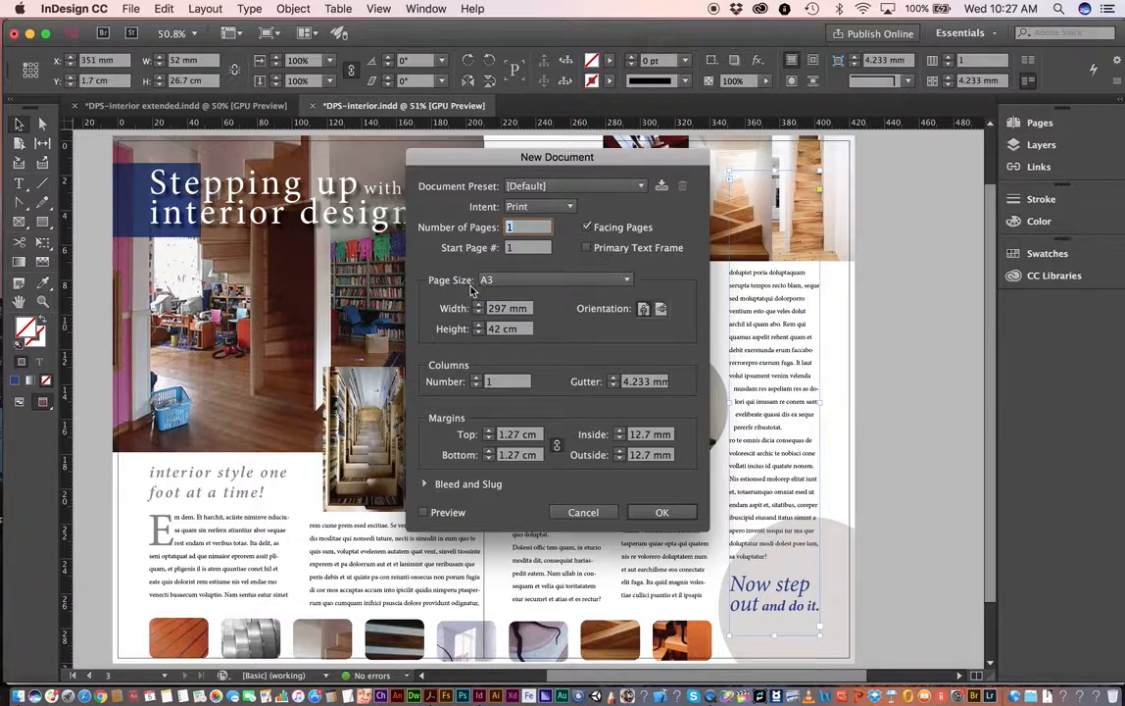
pyautogui.click(510, 282)
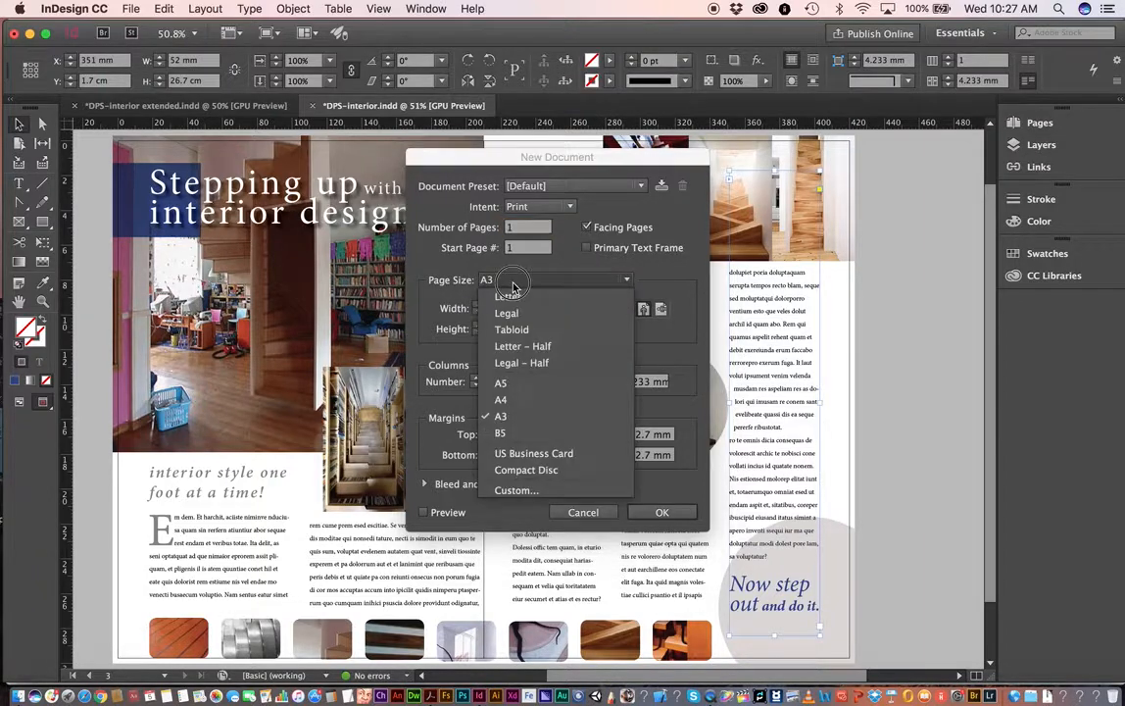
pyautogui.click(503, 401)
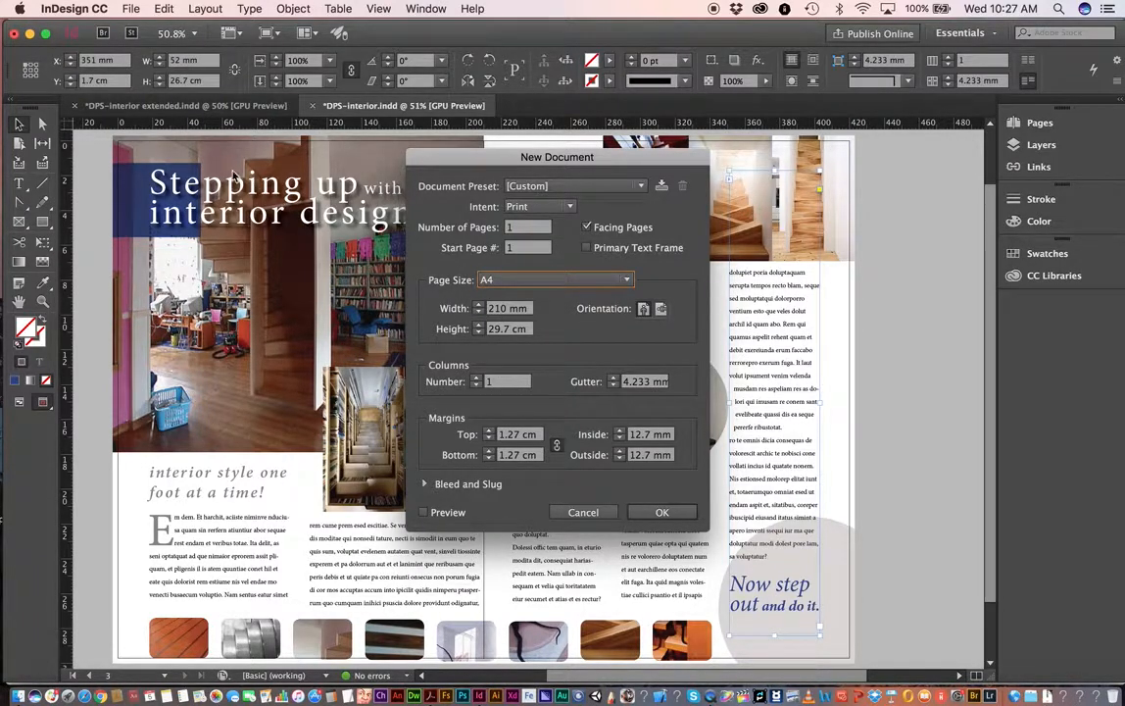
# Set the new document's bleed to 0.3 cm on all sides.
pyautogui.click(57, 12)
pyautogui.moveTo(74, 46)
pyautogui.click(425, 487)
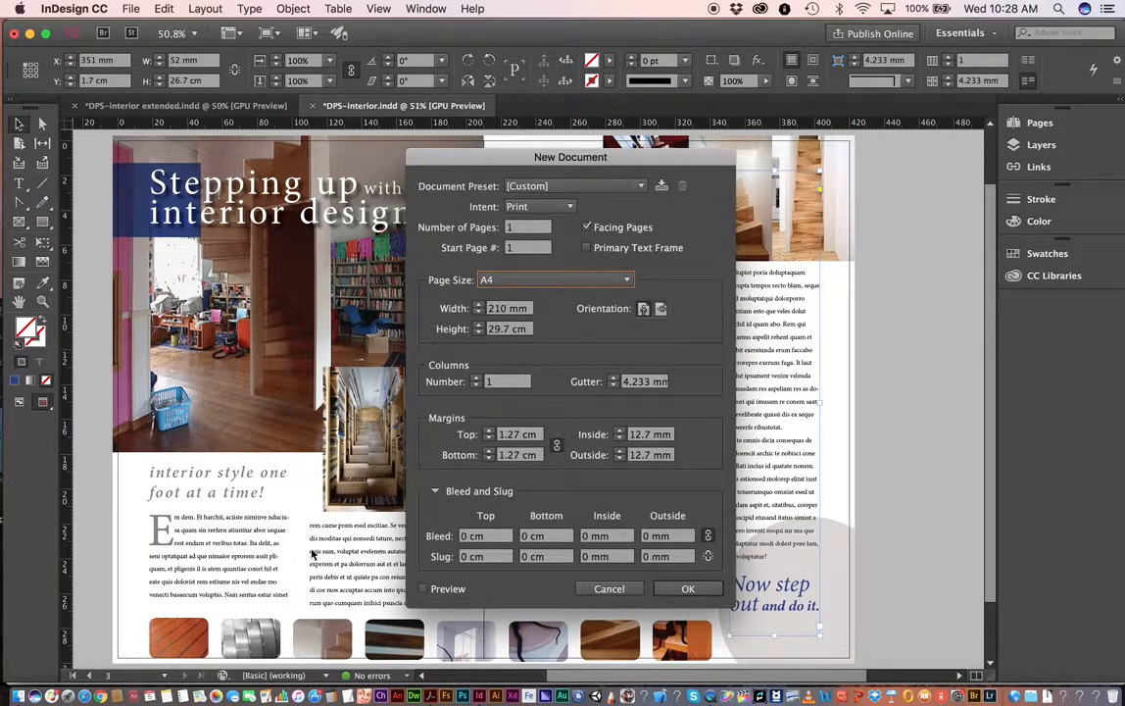
pyautogui.click(467, 538)
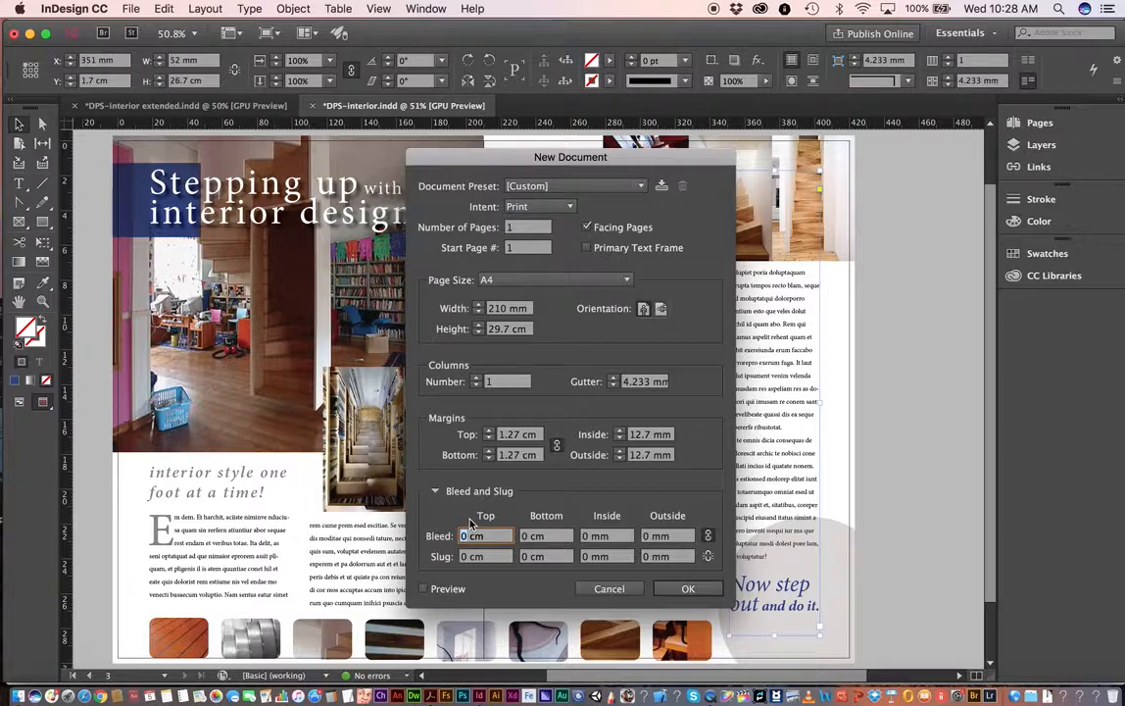
pyautogui.write('.3')
pyautogui.press('Tab')
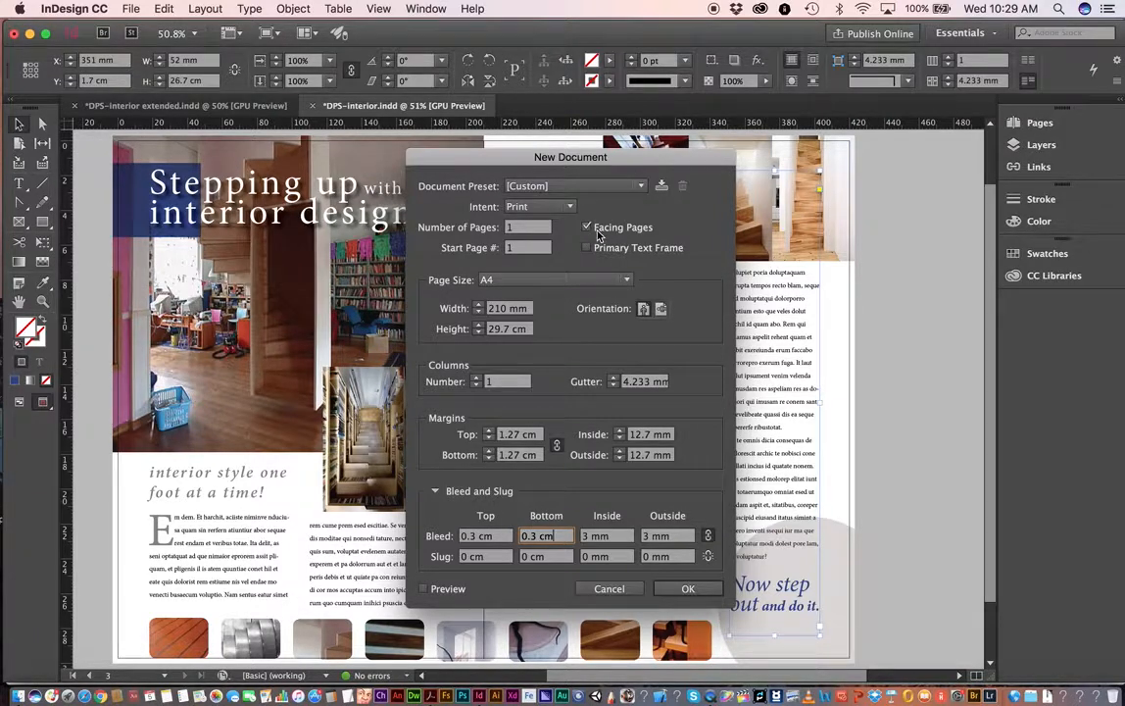
# Create the document with Print intent and 2 pages, and display its page thumbnails.
pyautogui.click(568, 207)
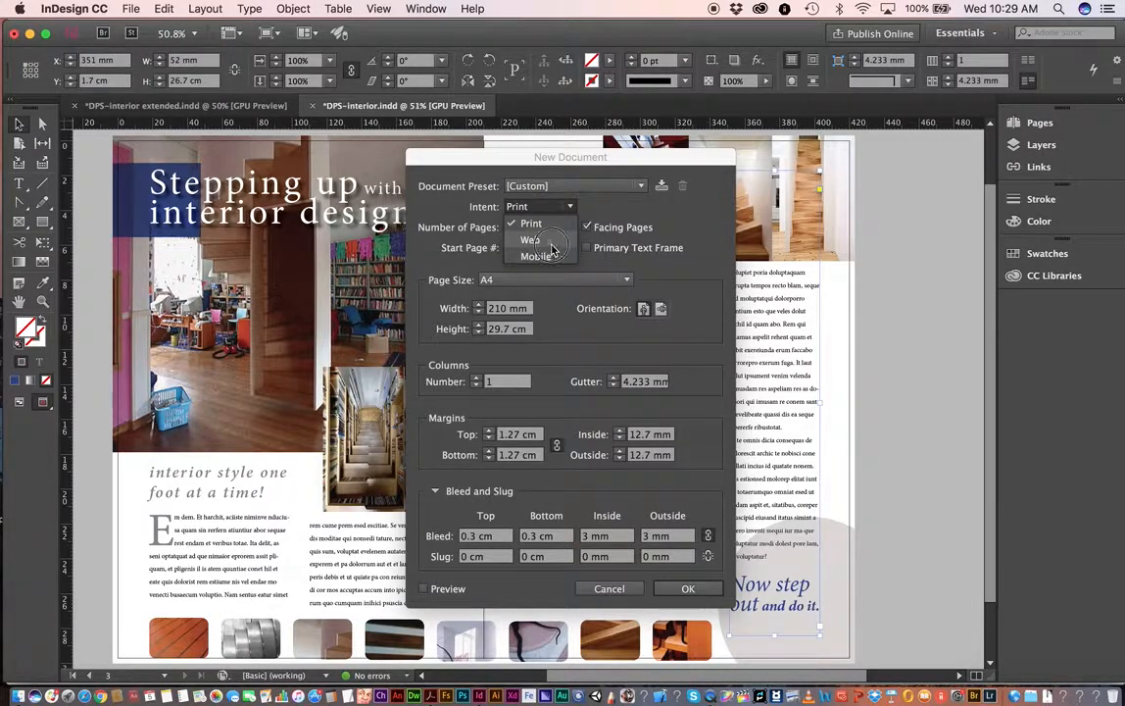
pyautogui.click(663, 214)
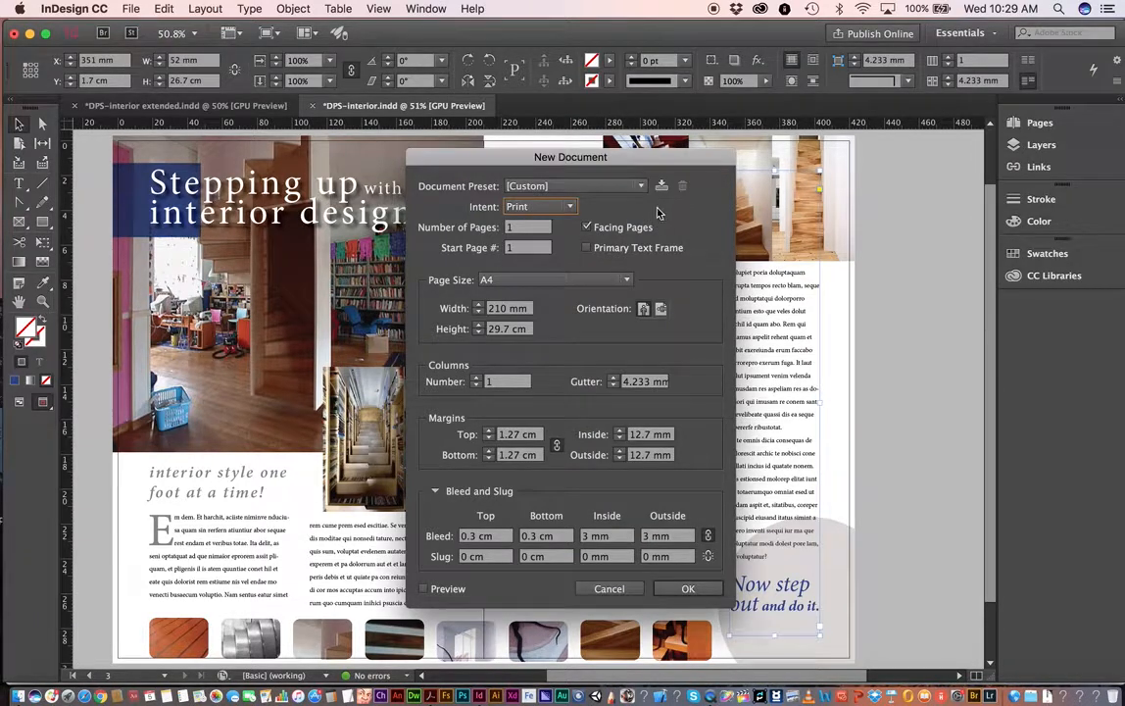
pyautogui.doubleClick(510, 226)
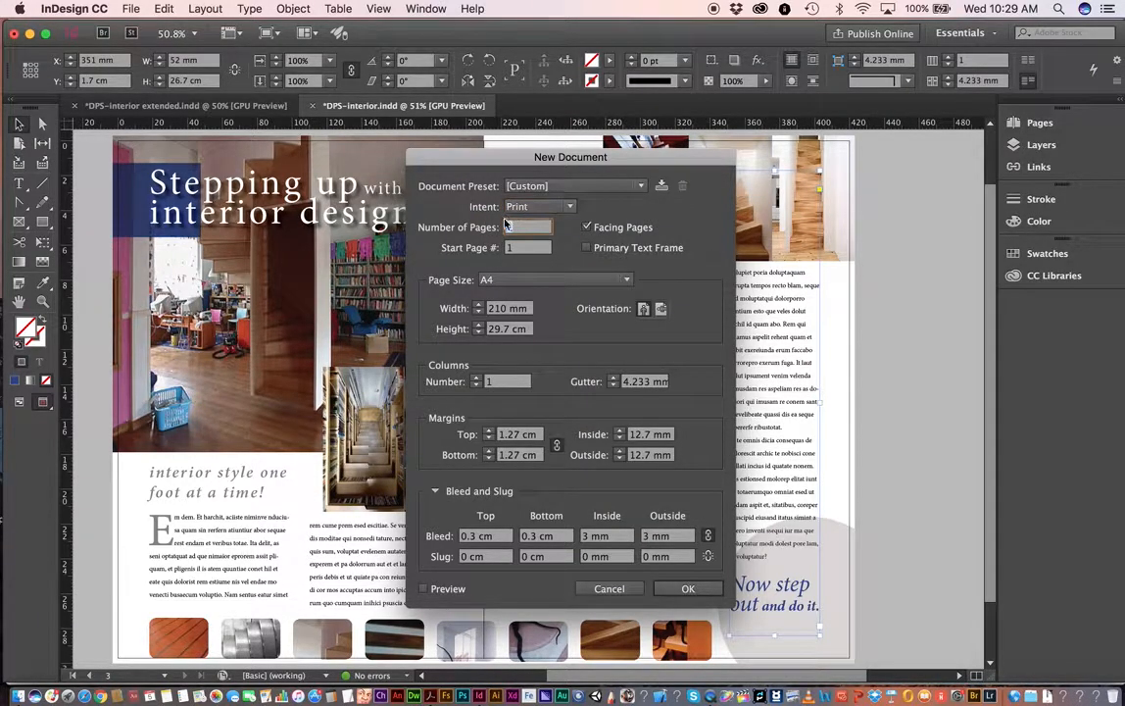
pyautogui.write('2')
pyautogui.click(689, 588)
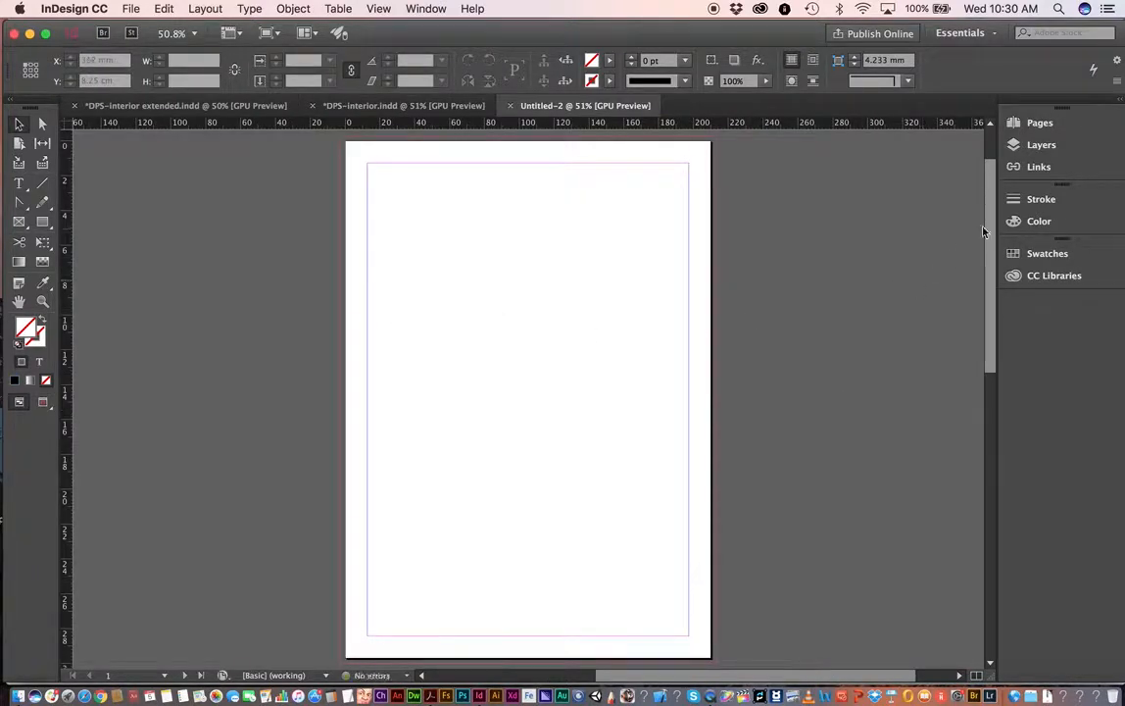
pyautogui.moveTo(984, 232); pyautogui.dragTo(936, 238)
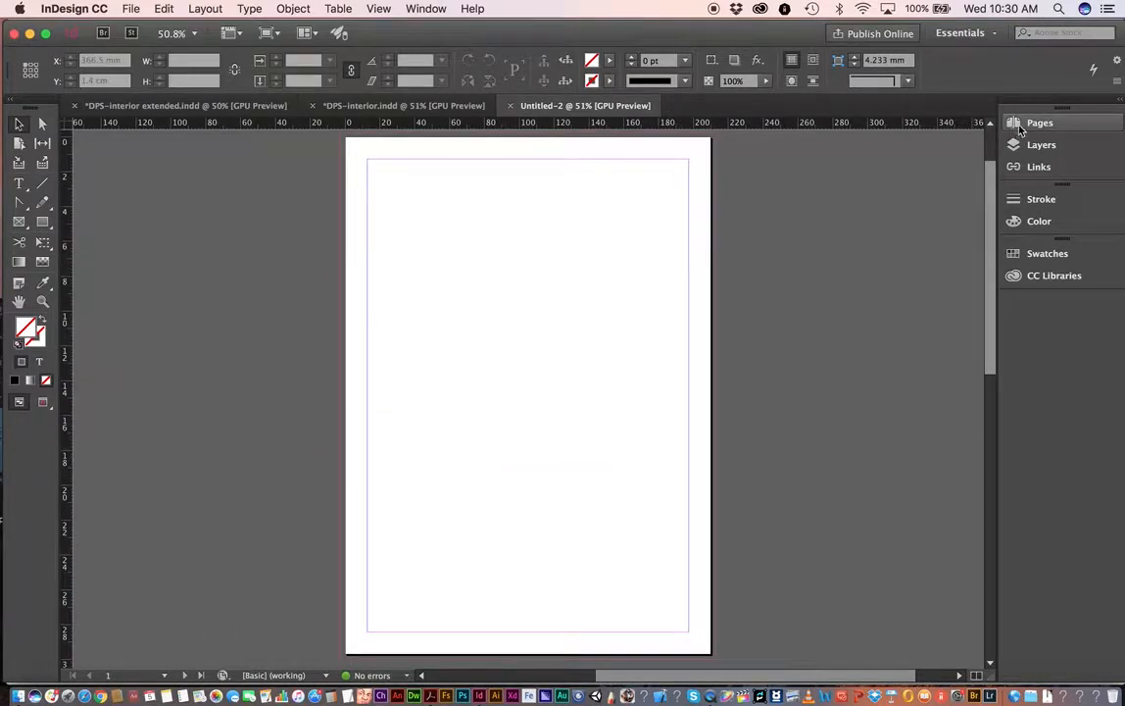
pyautogui.click(1019, 126)
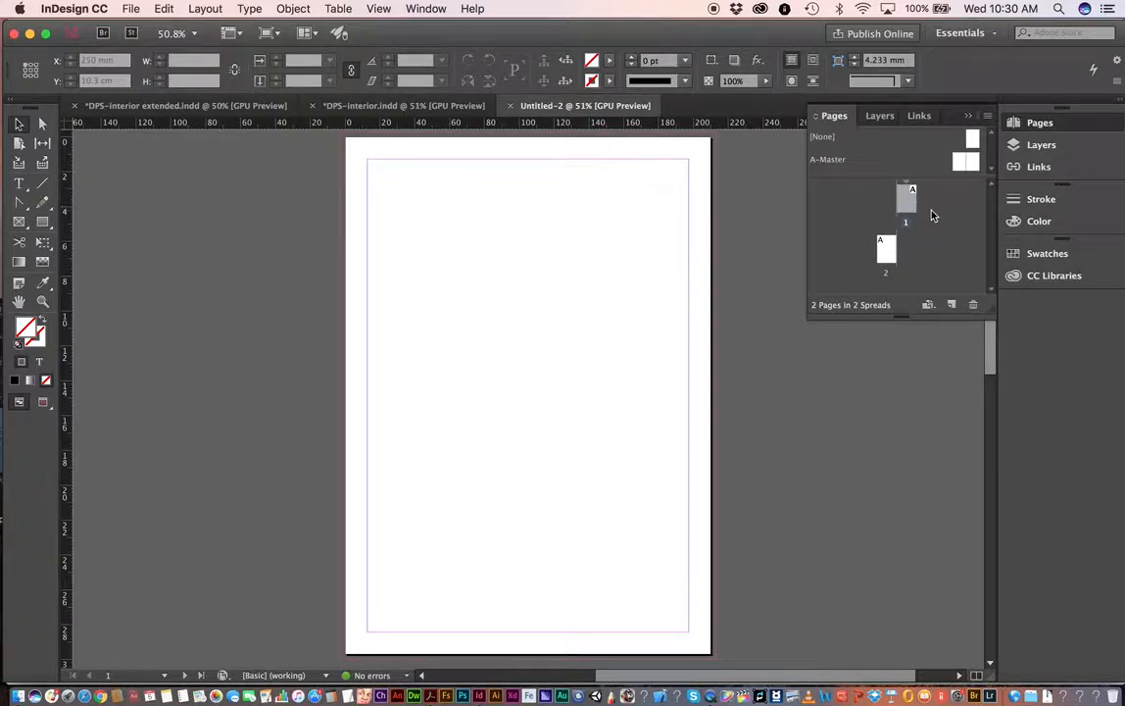
# Set the vertical ruler units to Millimeters in the Units & Increments preferences.
pyautogui.click(62, 10)
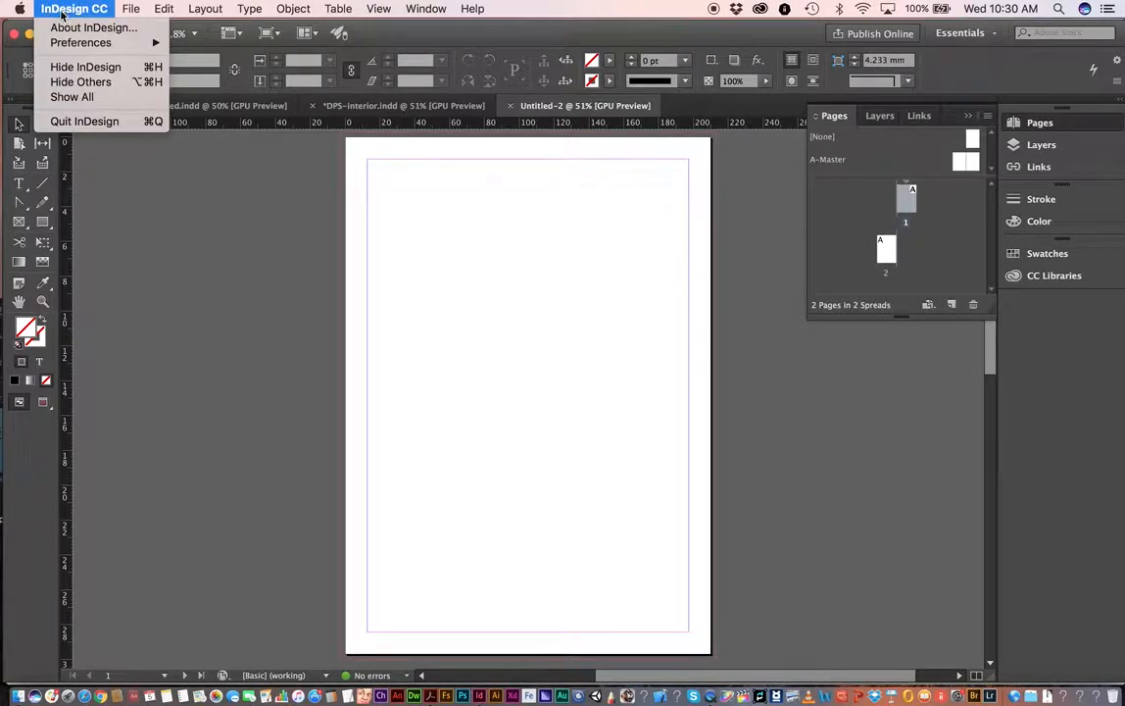
pyautogui.moveTo(147, 43)
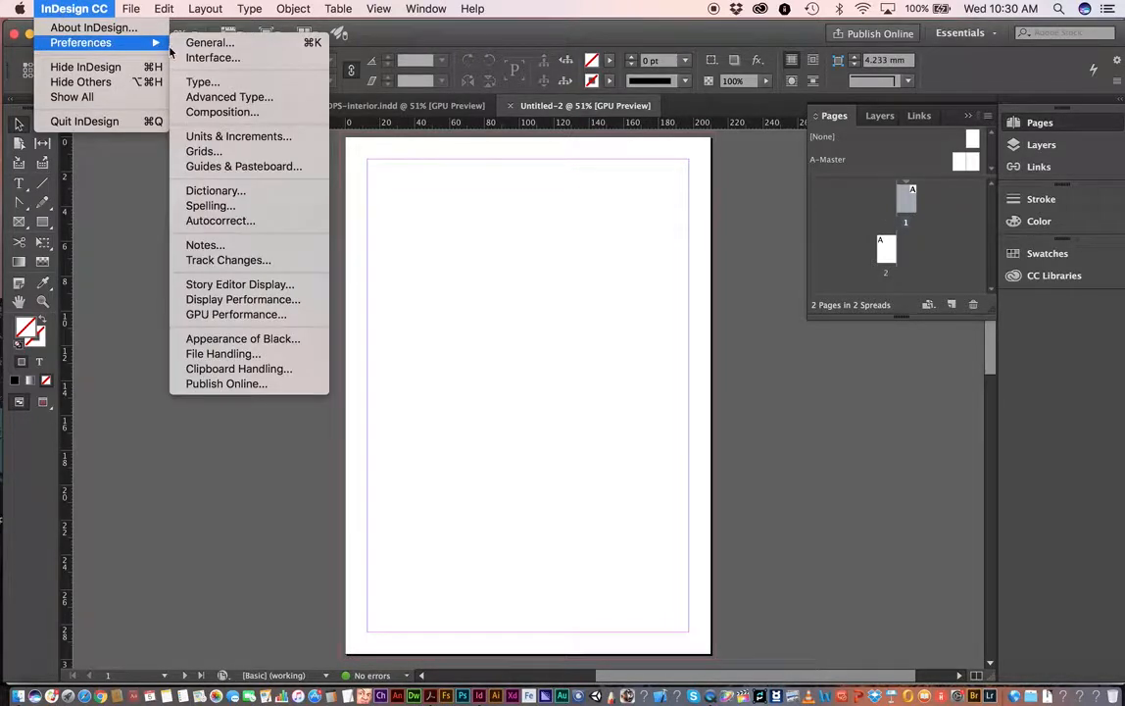
pyautogui.click(235, 137)
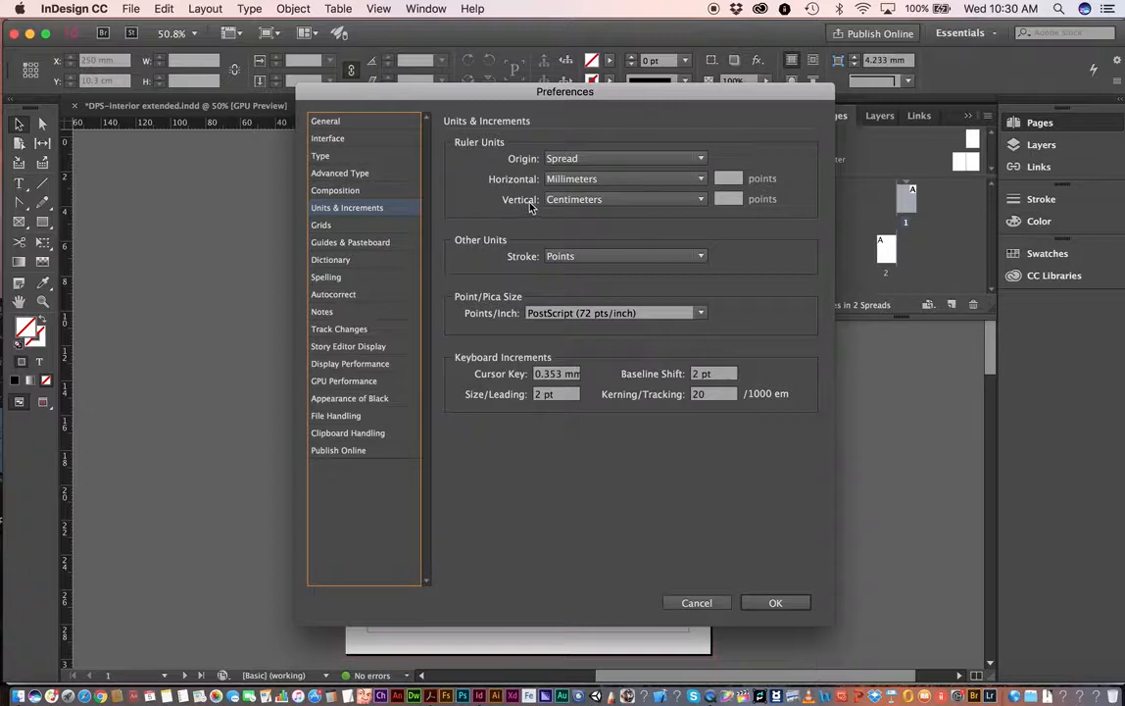
pyautogui.click(628, 197)
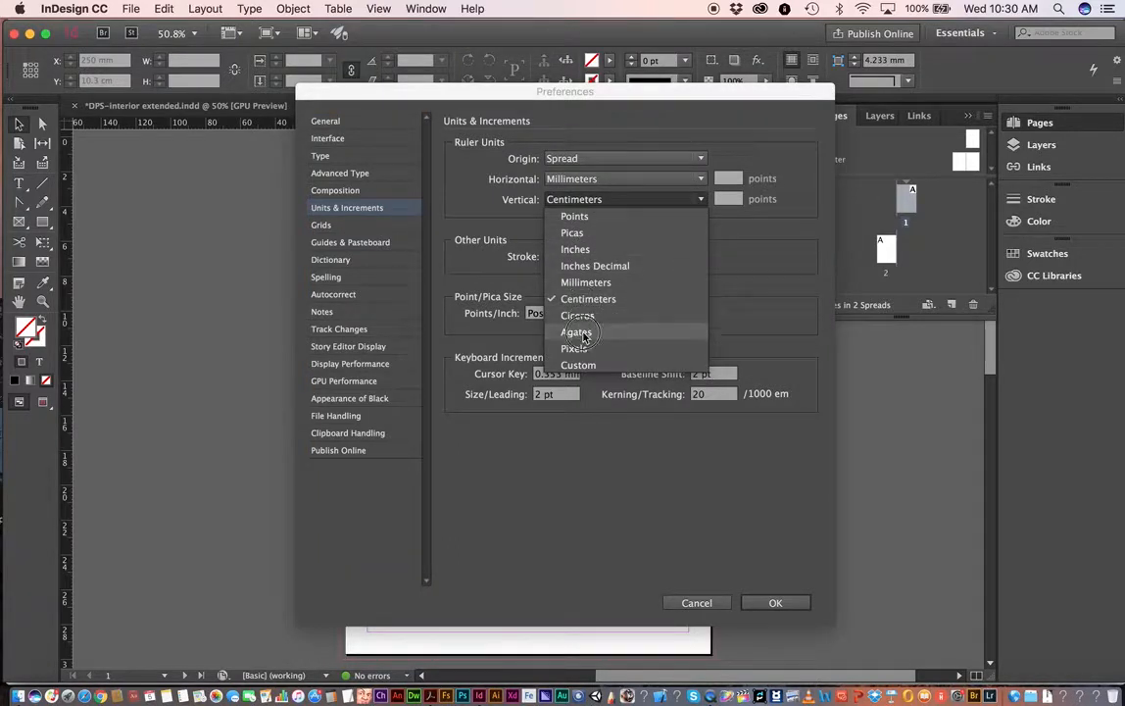
pyautogui.click(591, 282)
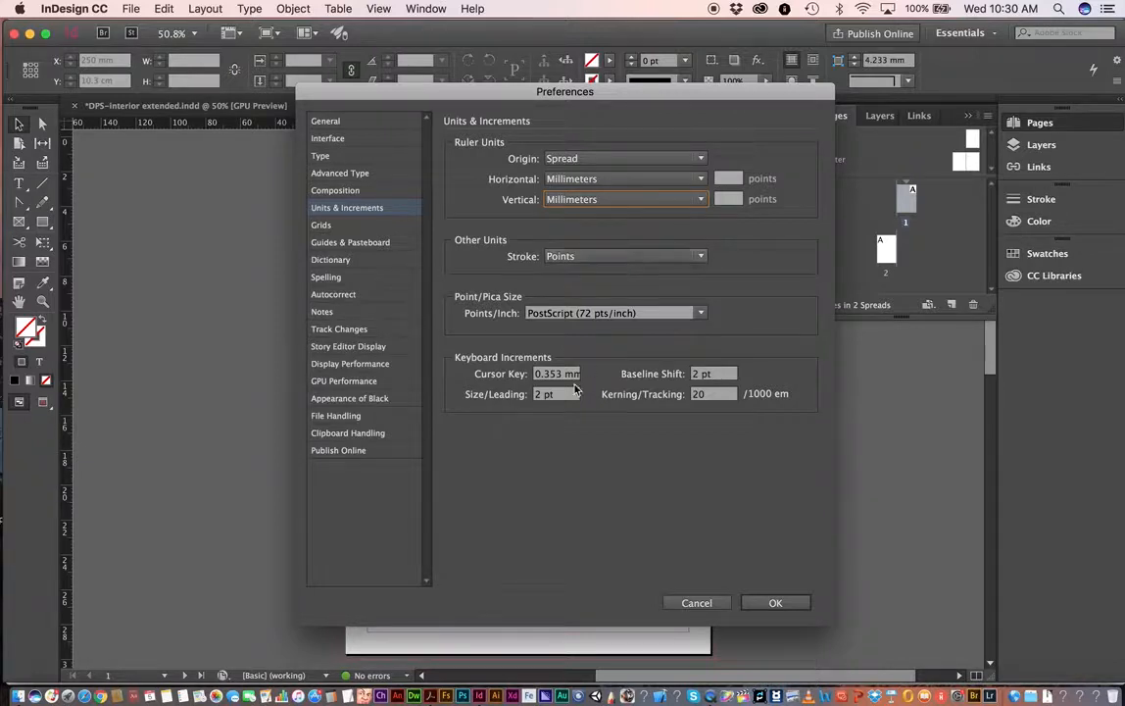
pyautogui.click(777, 604)
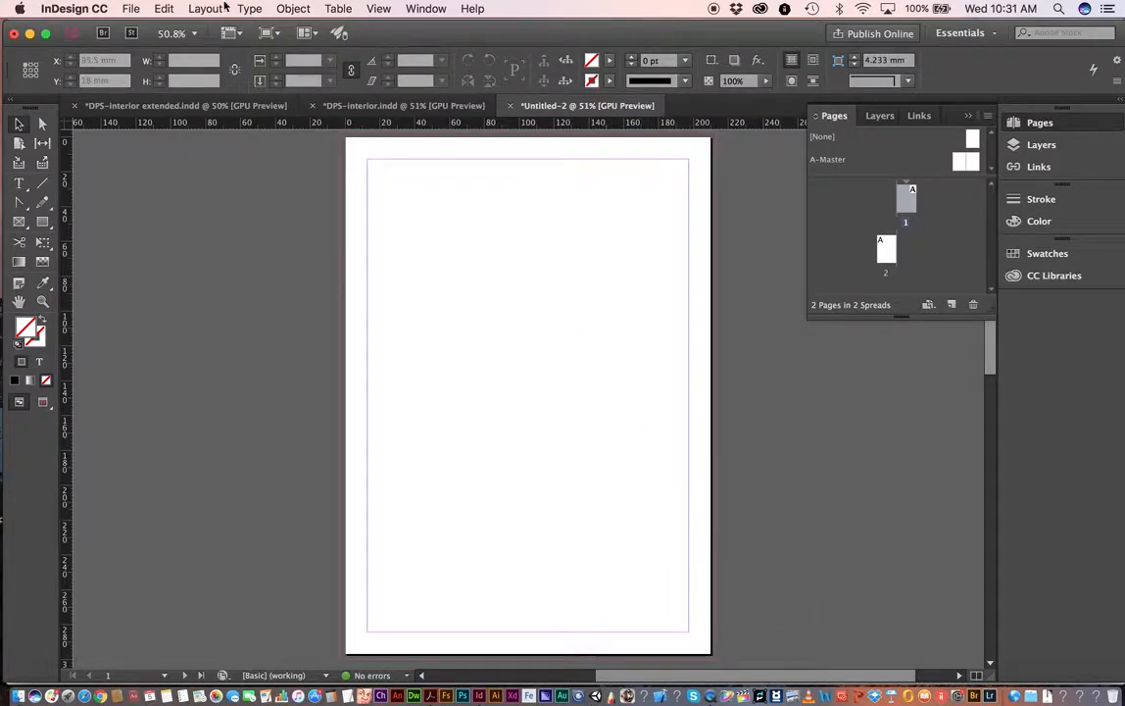
# Set the document's start page number to 2 so the two pages form a facing spread.
pyautogui.click(130, 9)
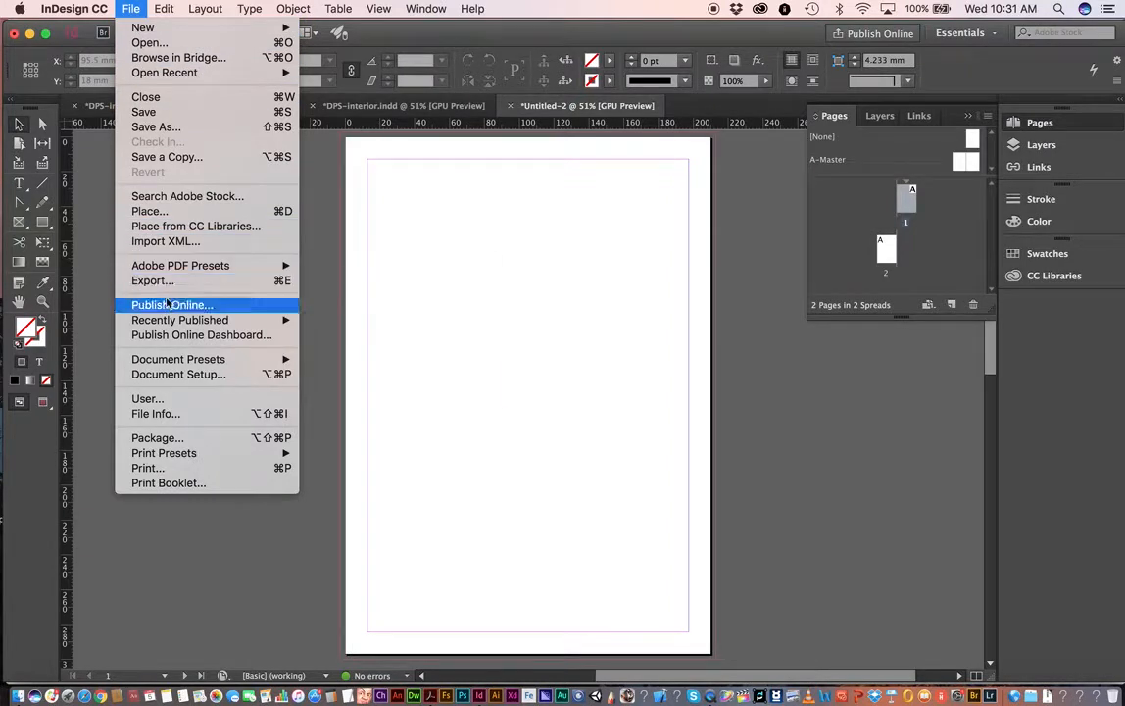
pyautogui.click(178, 371)
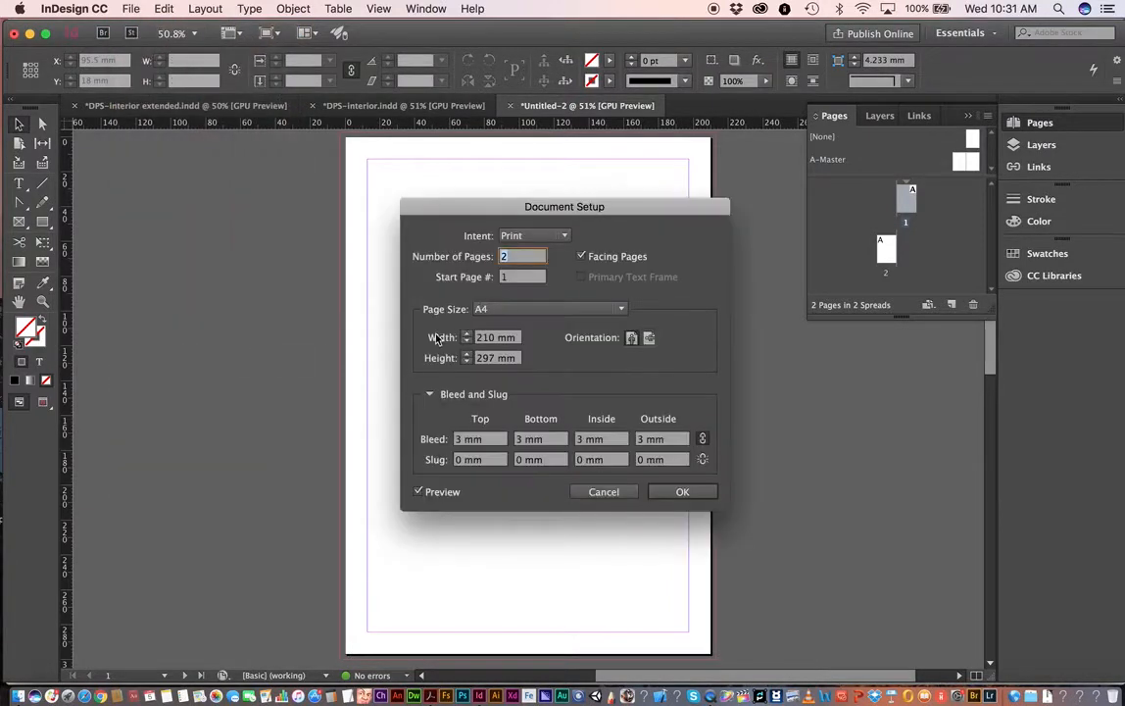
pyautogui.moveTo(511, 278); pyautogui.dragTo(496, 279)
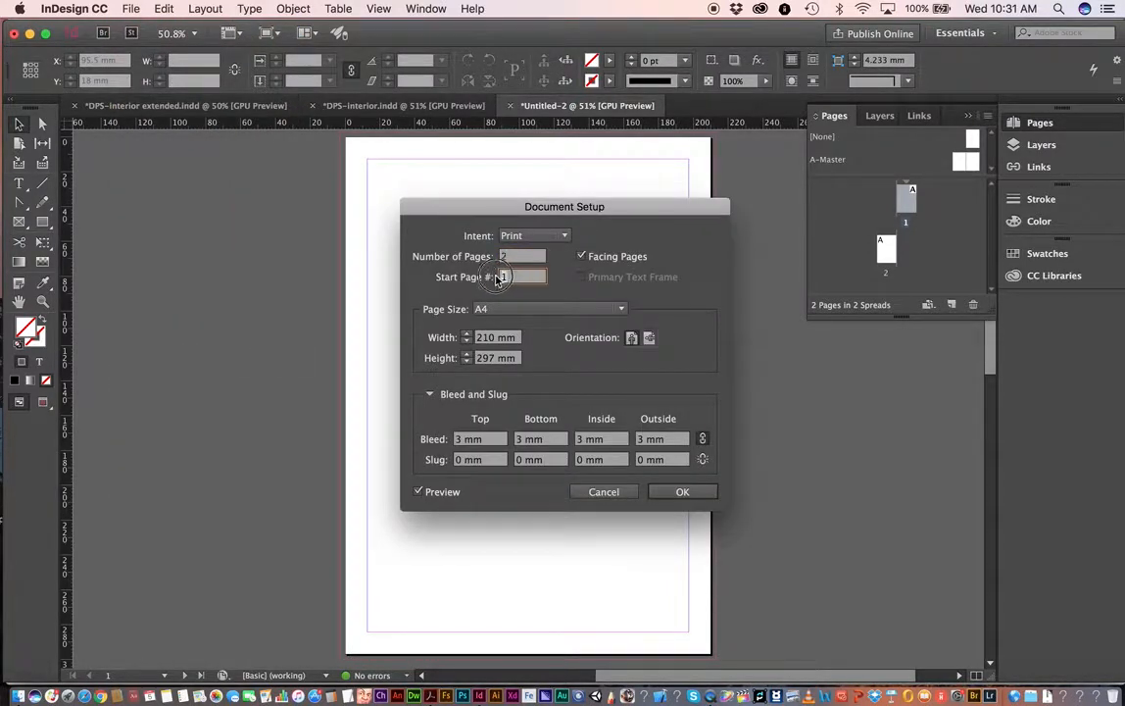
pyautogui.write('2')
pyautogui.click(682, 492)
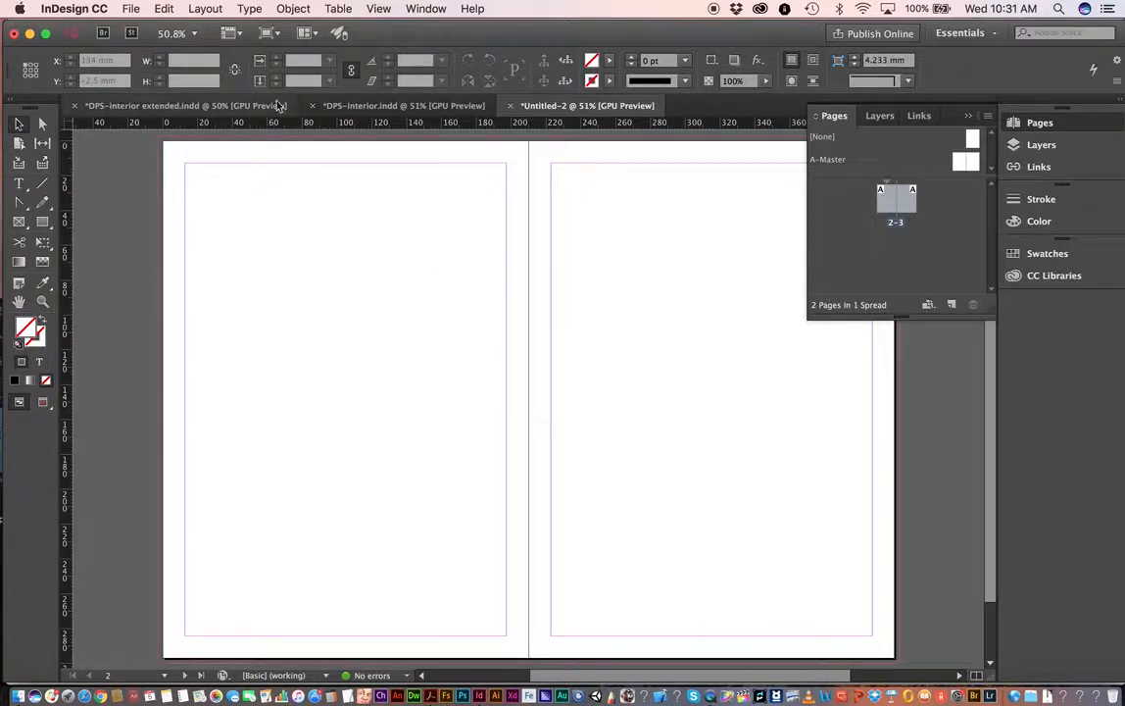
pyautogui.click(206, 10)
pyautogui.moveTo(249, 9)
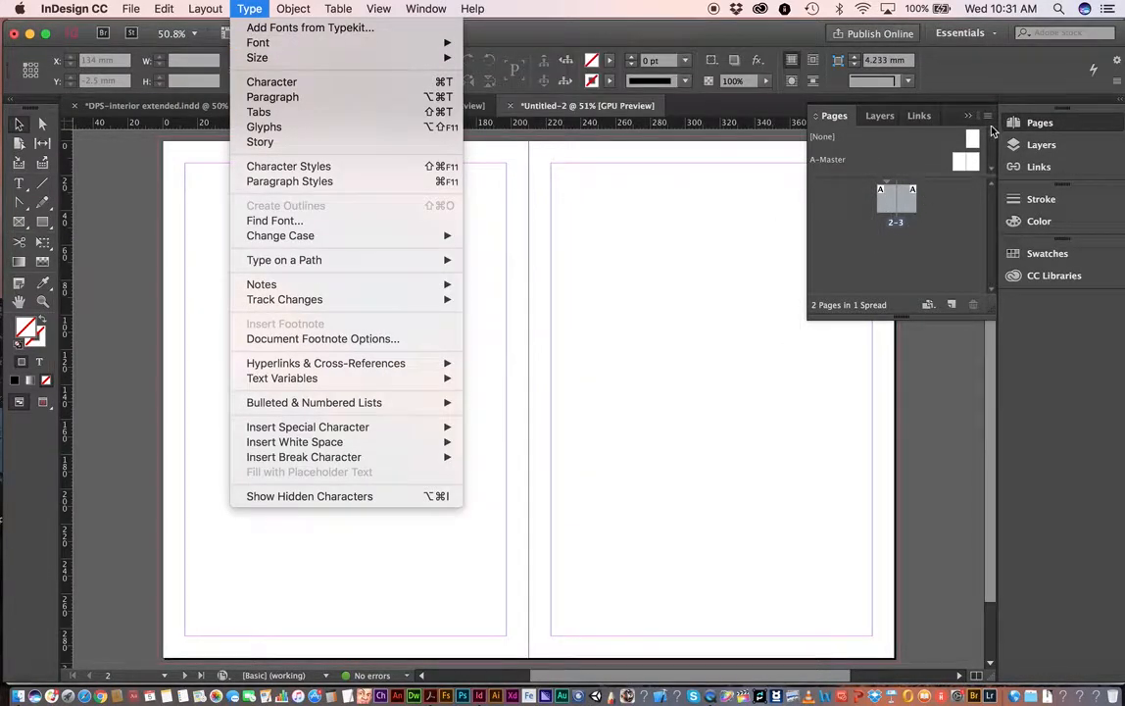
pyautogui.moveTo(200, 8)
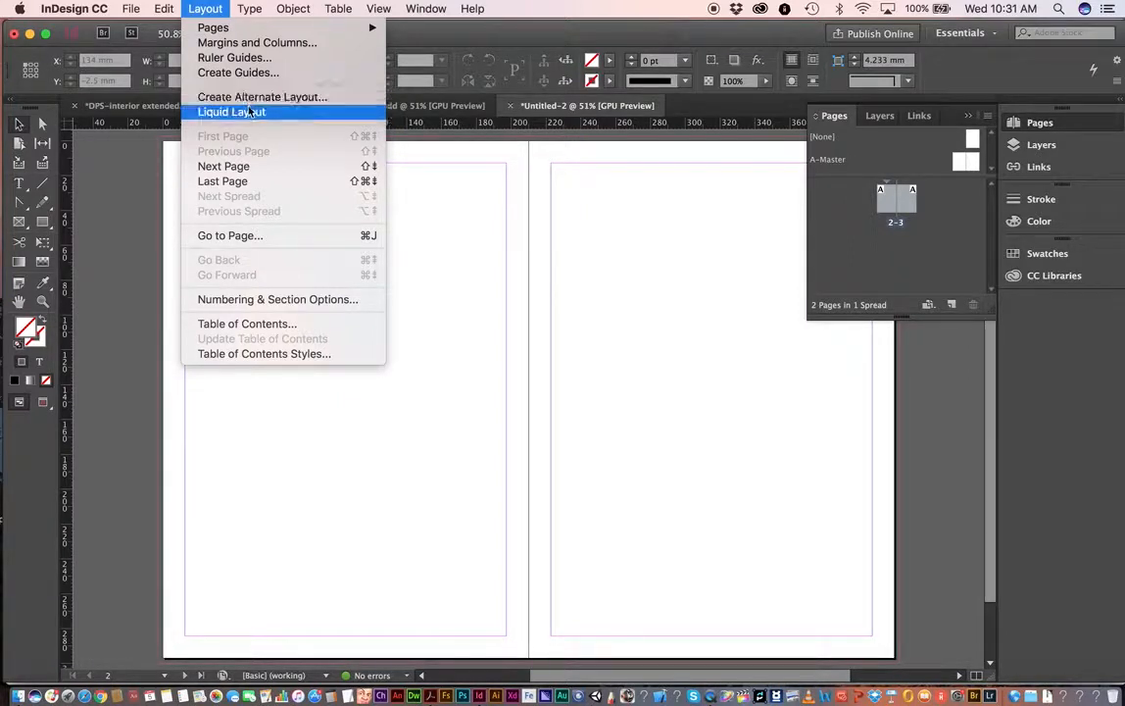
pyautogui.click(257, 44)
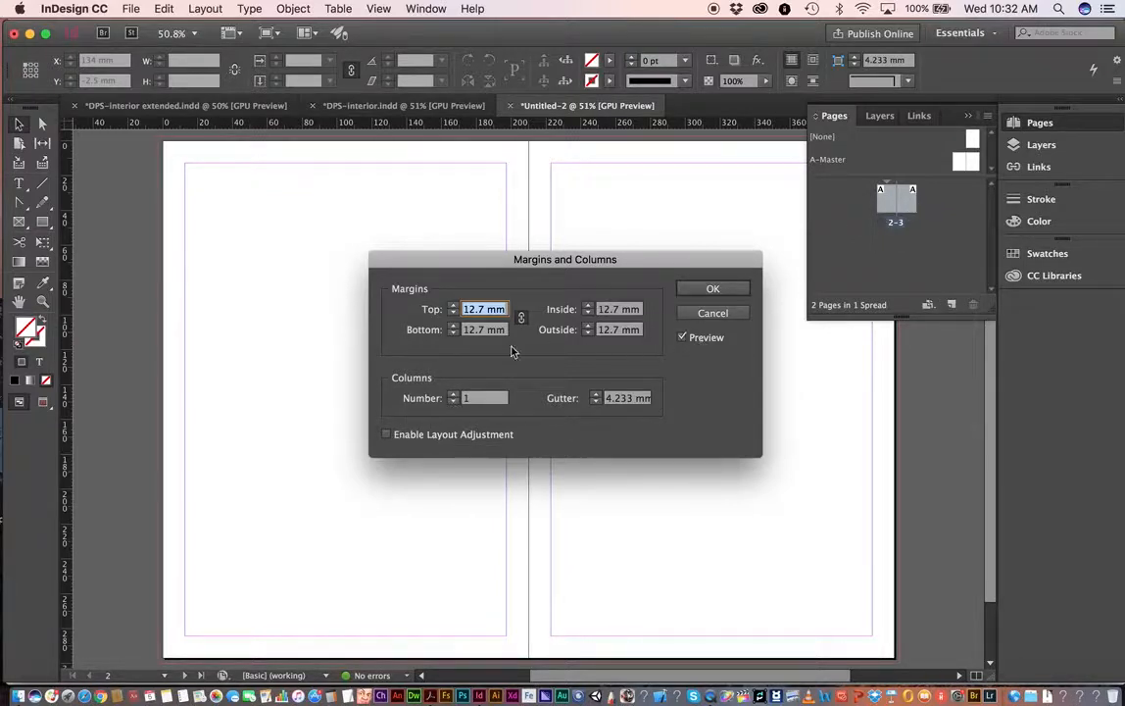
pyautogui.click(453, 396)
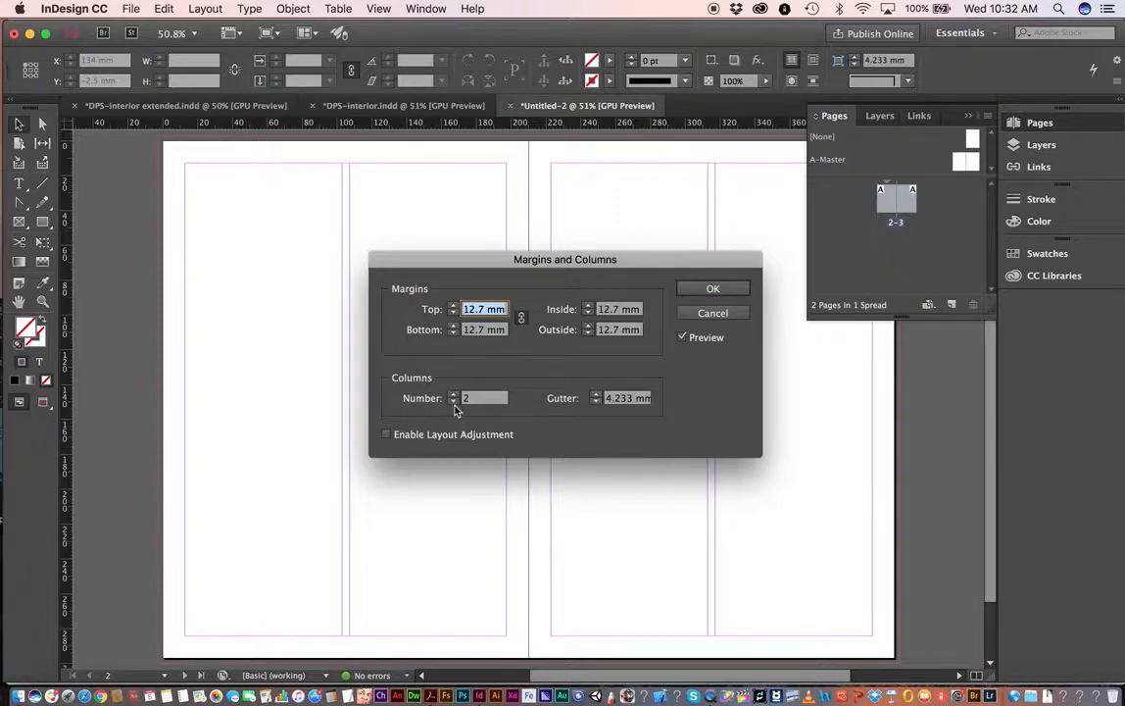
pyautogui.click(713, 312)
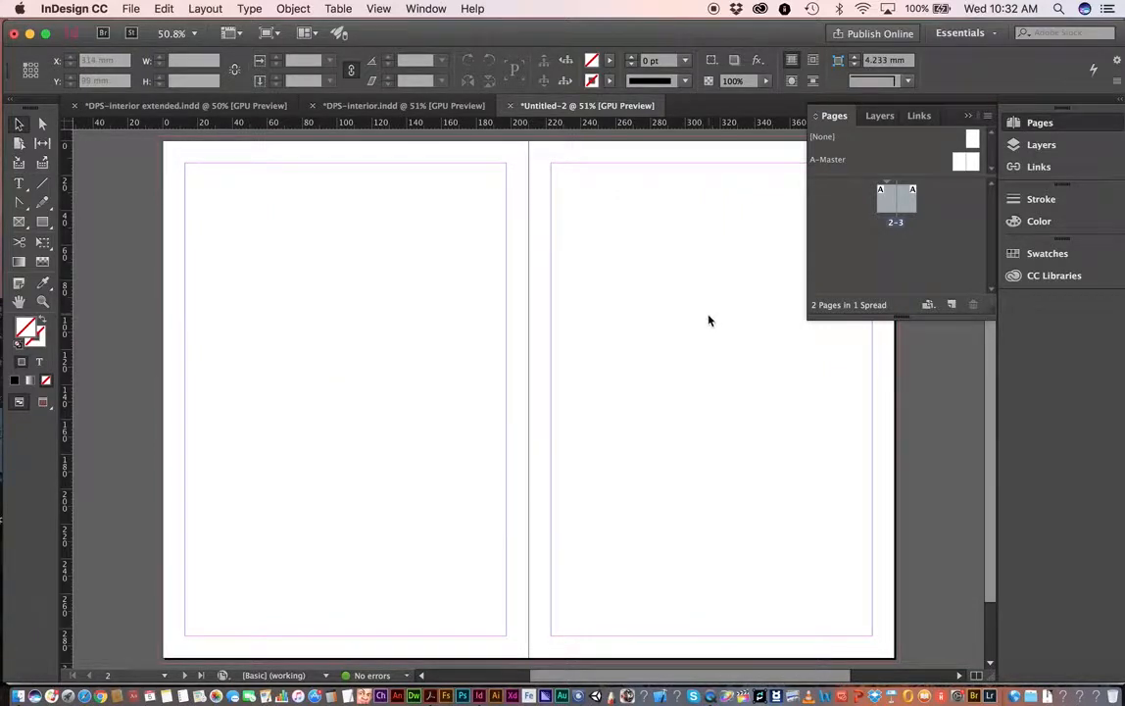
# Apply the A-Master to page 2 of the spread.
pyautogui.click(901, 222)
pyautogui.click(883, 204)
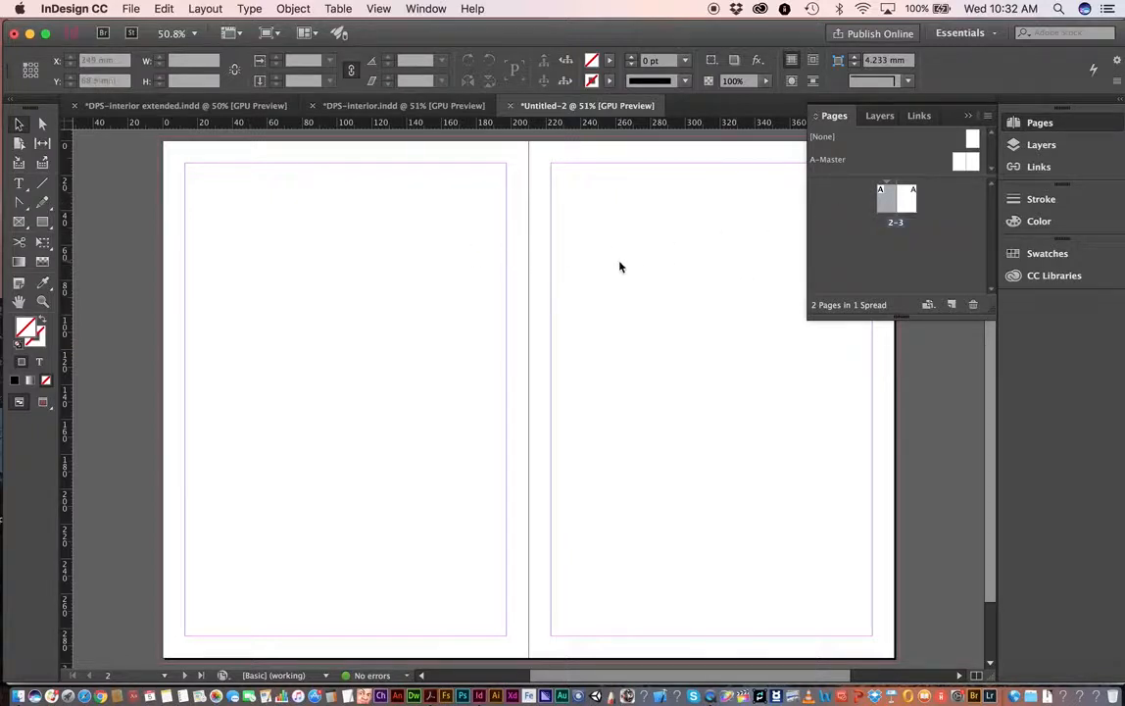
pyautogui.click(948, 165)
pyautogui.click(963, 209)
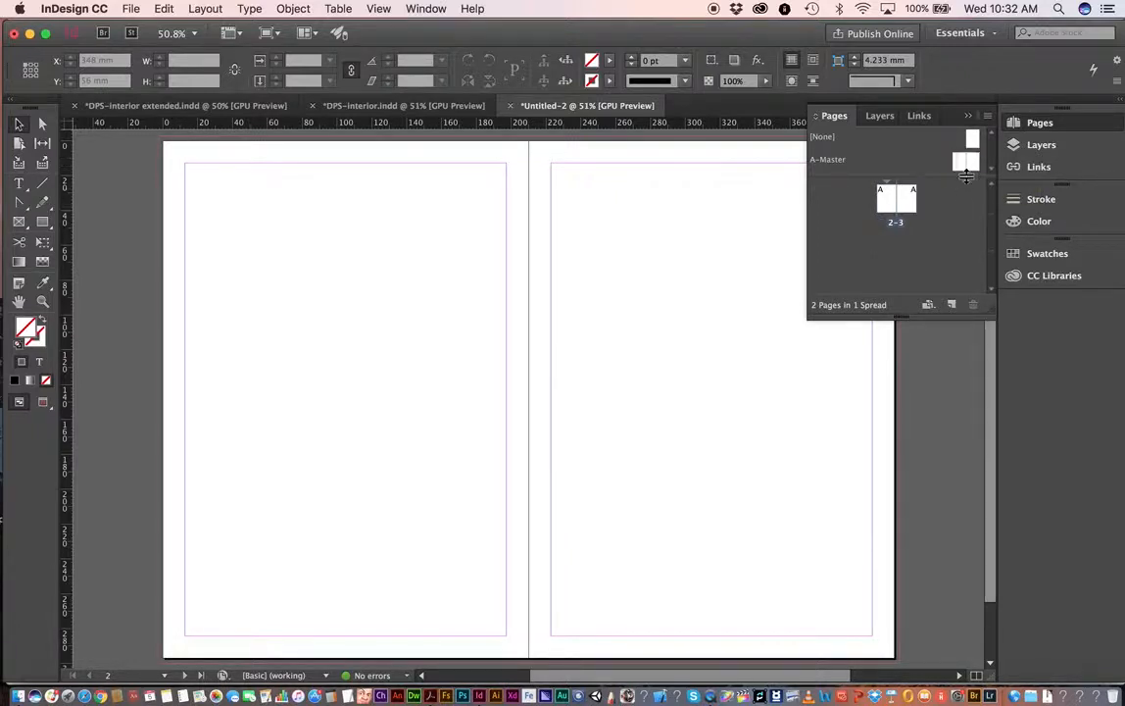
pyautogui.click(958, 165)
pyautogui.moveTo(972, 164); pyautogui.dragTo(889, 209)
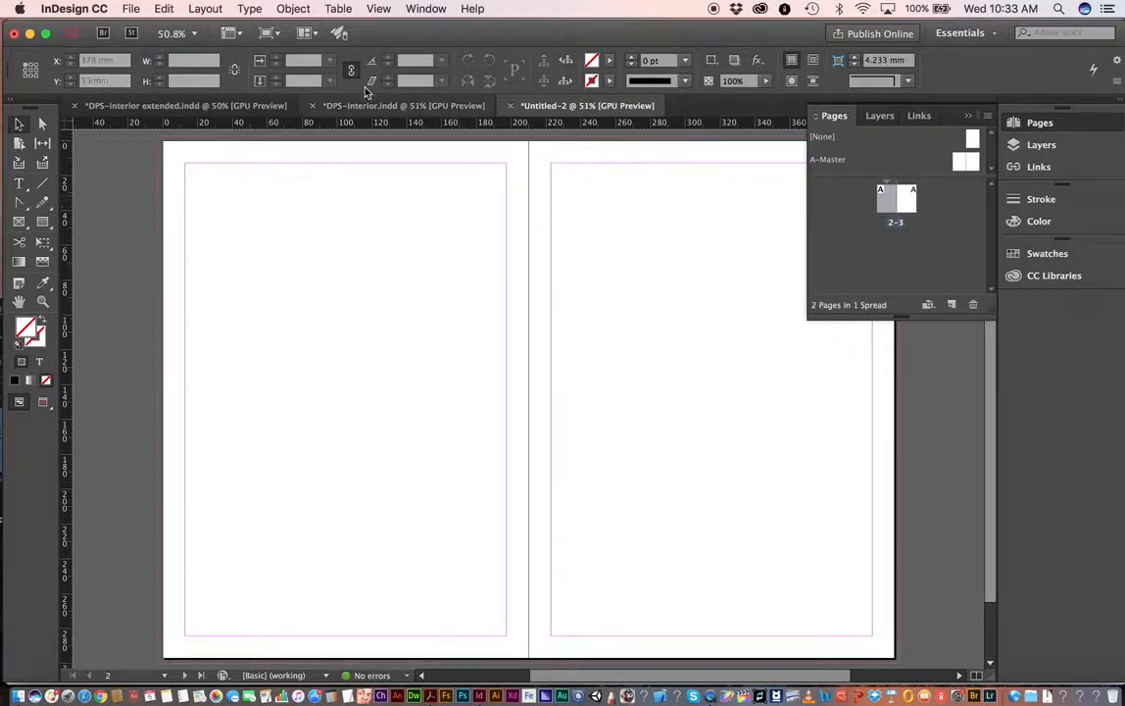
# Divide page 2 into two columns with a 10 mm gutter in its margins and columns settings.
pyautogui.click(213, 10)
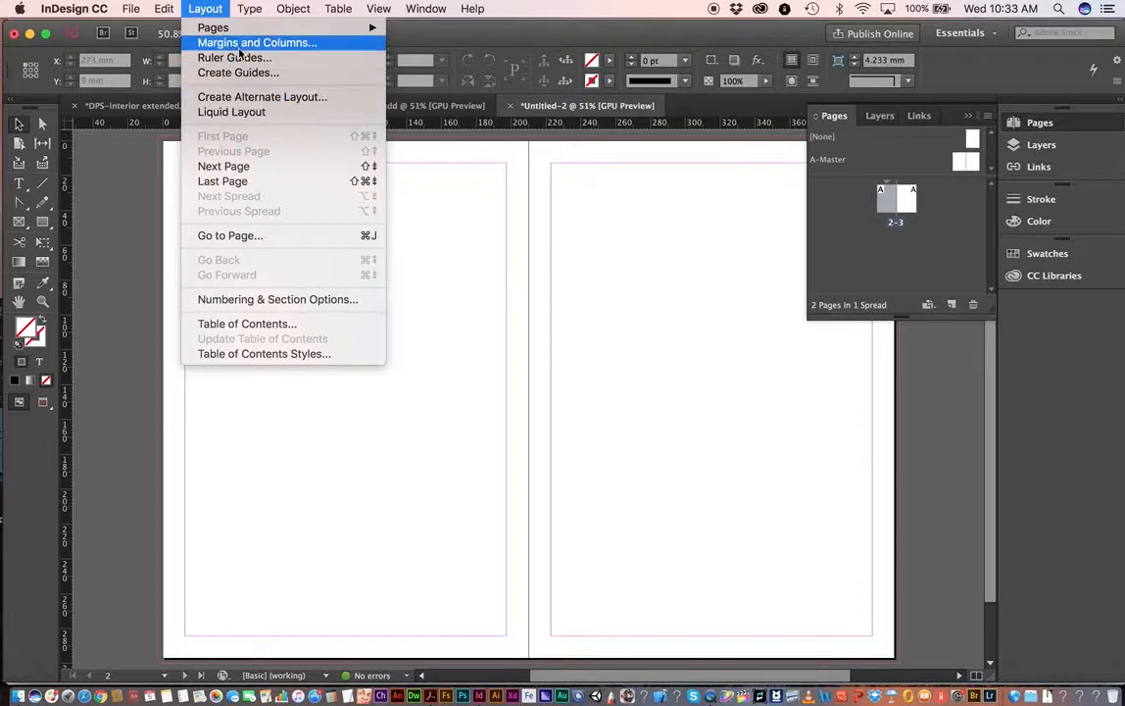
pyautogui.click(289, 44)
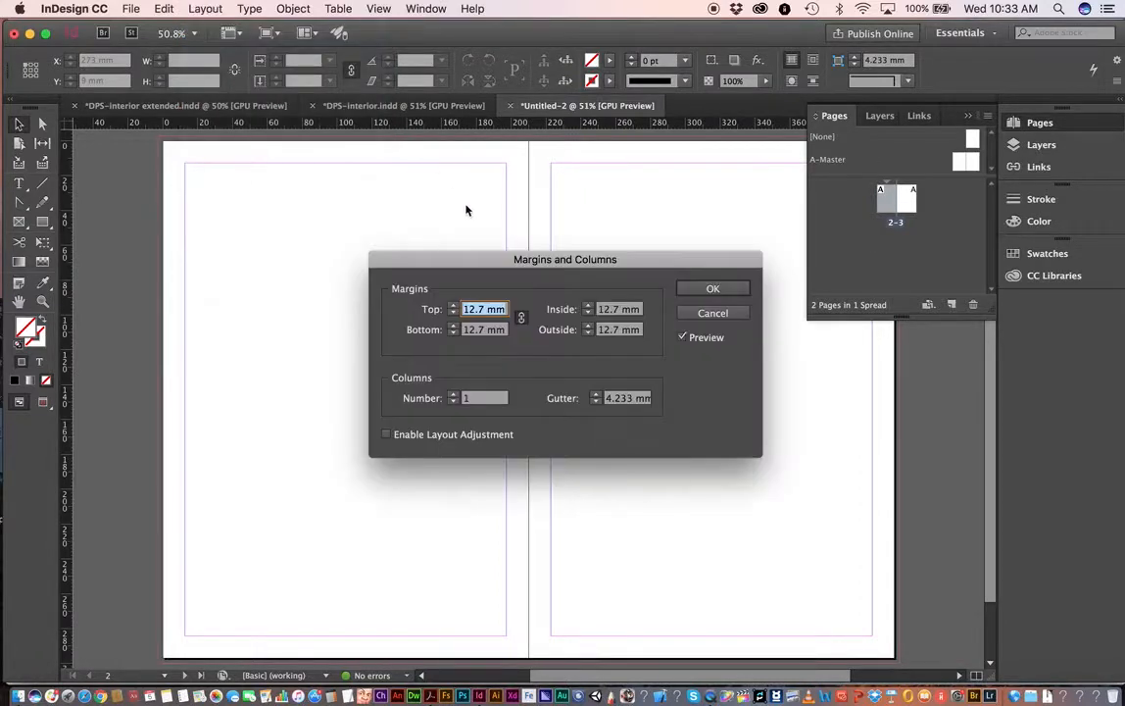
pyautogui.click(452, 395)
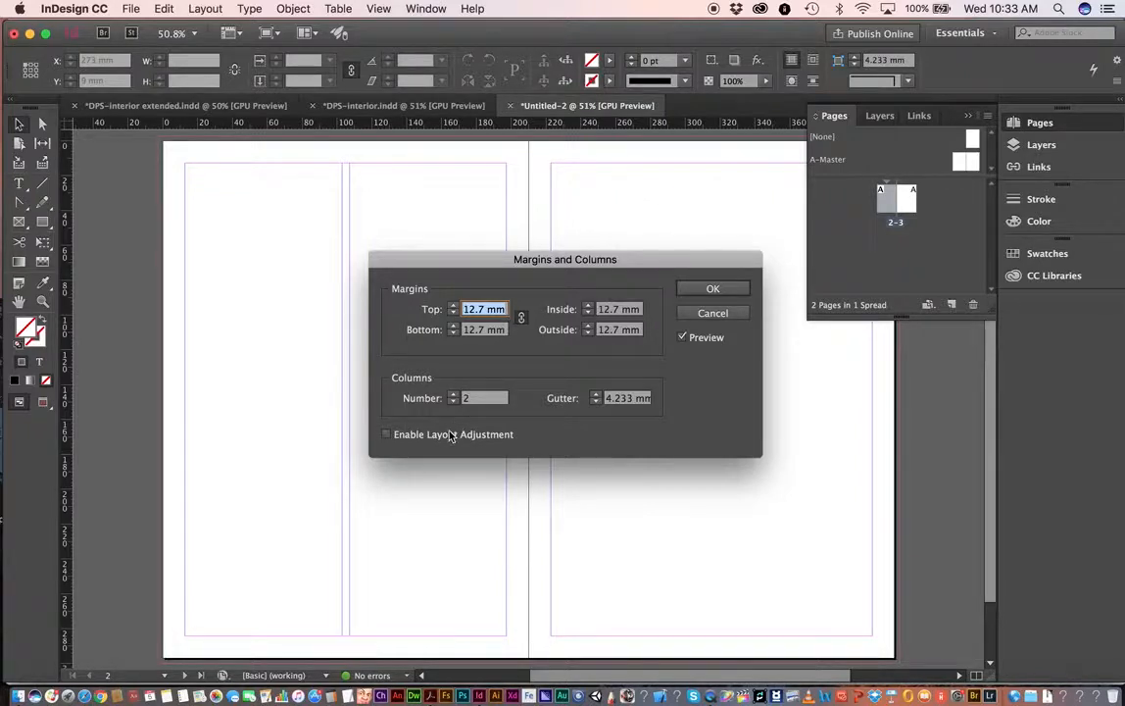
pyautogui.click(595, 395)
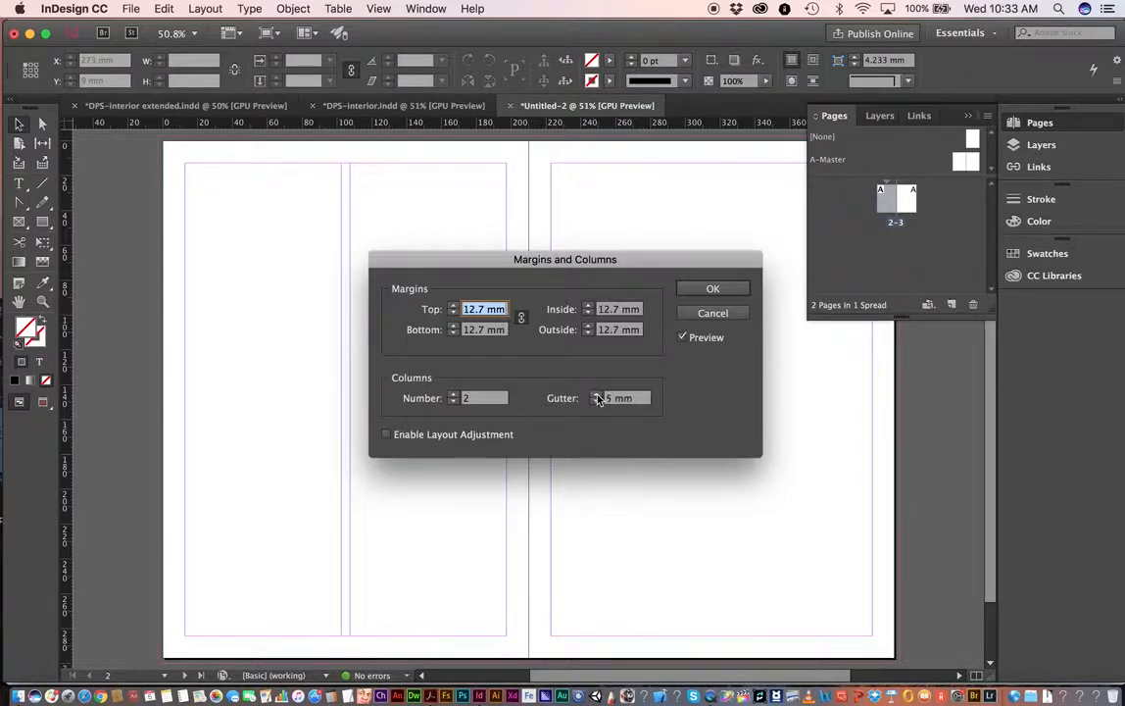
pyautogui.click(596, 395)
pyautogui.click(596, 395)
pyautogui.click(596, 394)
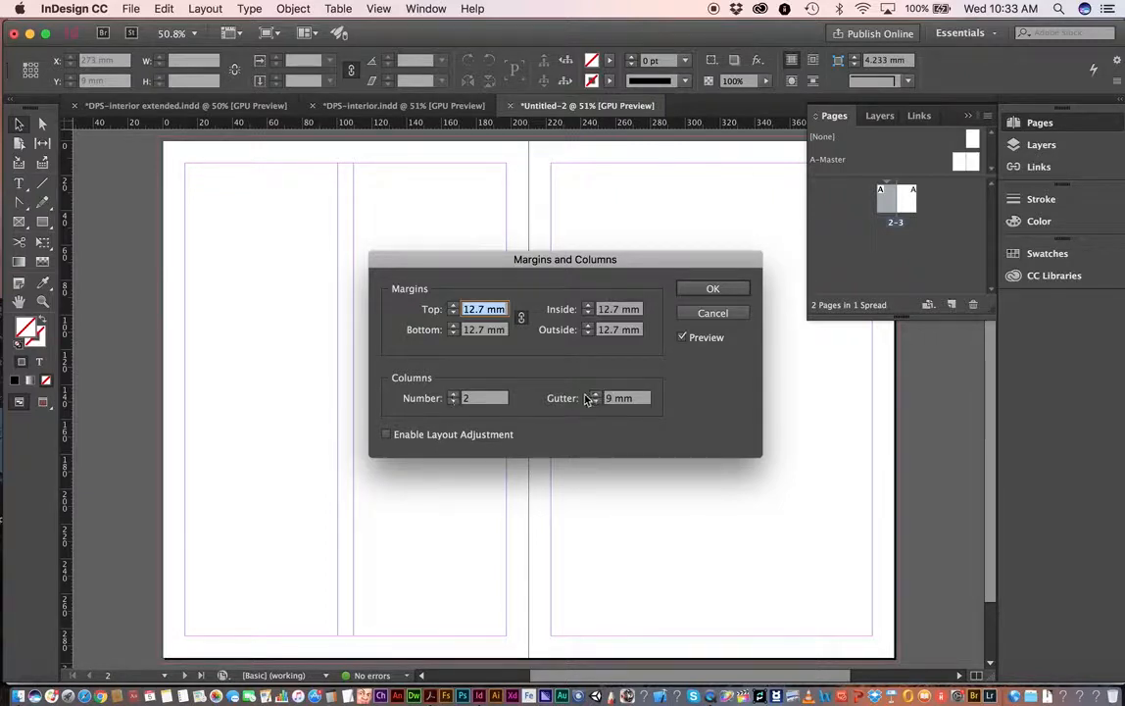
pyautogui.click(595, 395)
pyautogui.click(596, 395)
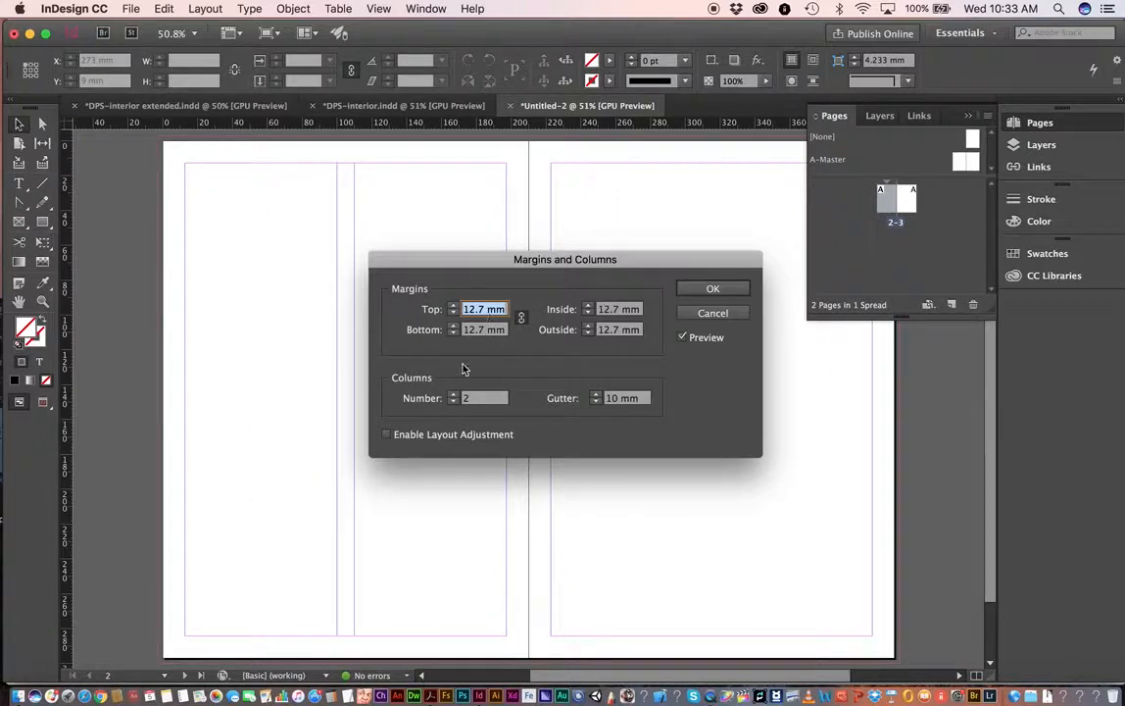
# Unlink the margin values of page 2 and set its top margin to 20 mm.
pyautogui.click(521, 320)
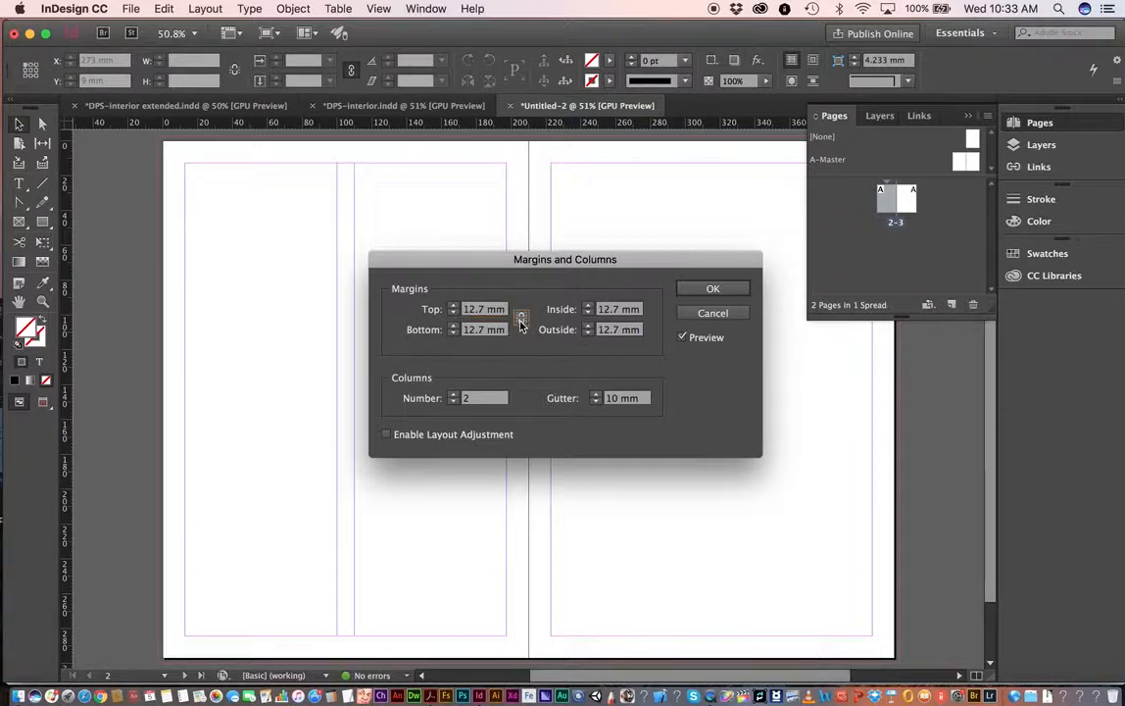
pyautogui.click(452, 305)
pyautogui.click(453, 305)
pyautogui.click(452, 305)
pyautogui.click(452, 305)
pyautogui.click(453, 305)
pyautogui.click(452, 306)
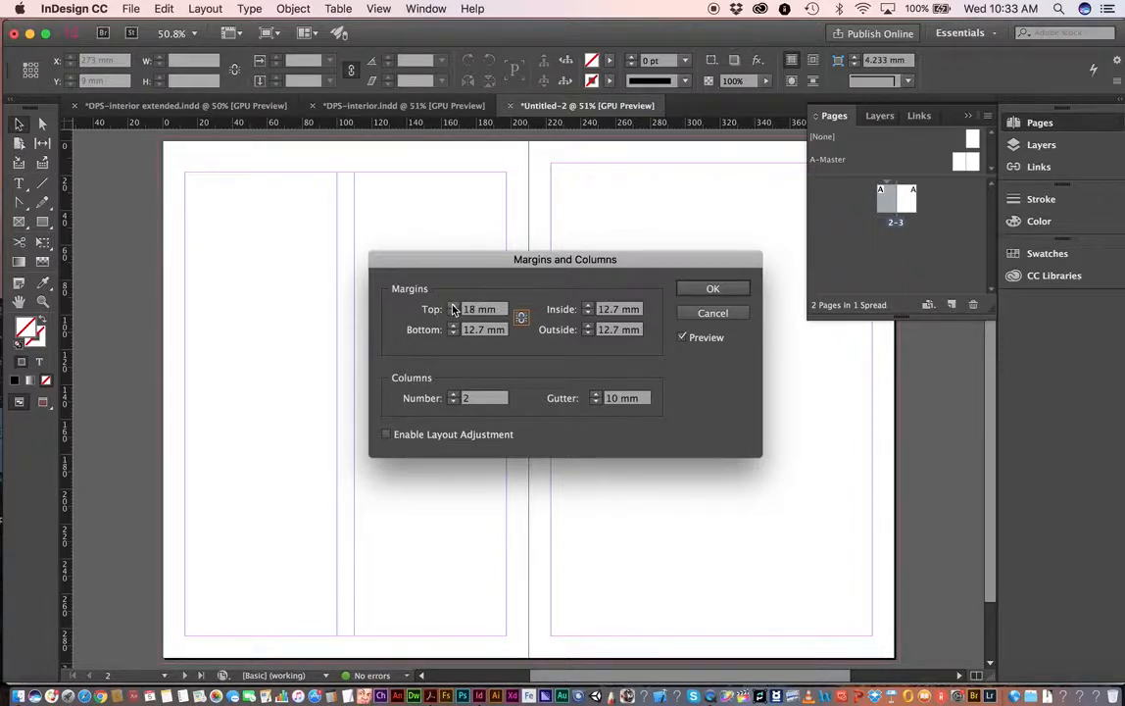
pyautogui.click(453, 306)
pyautogui.click(453, 306)
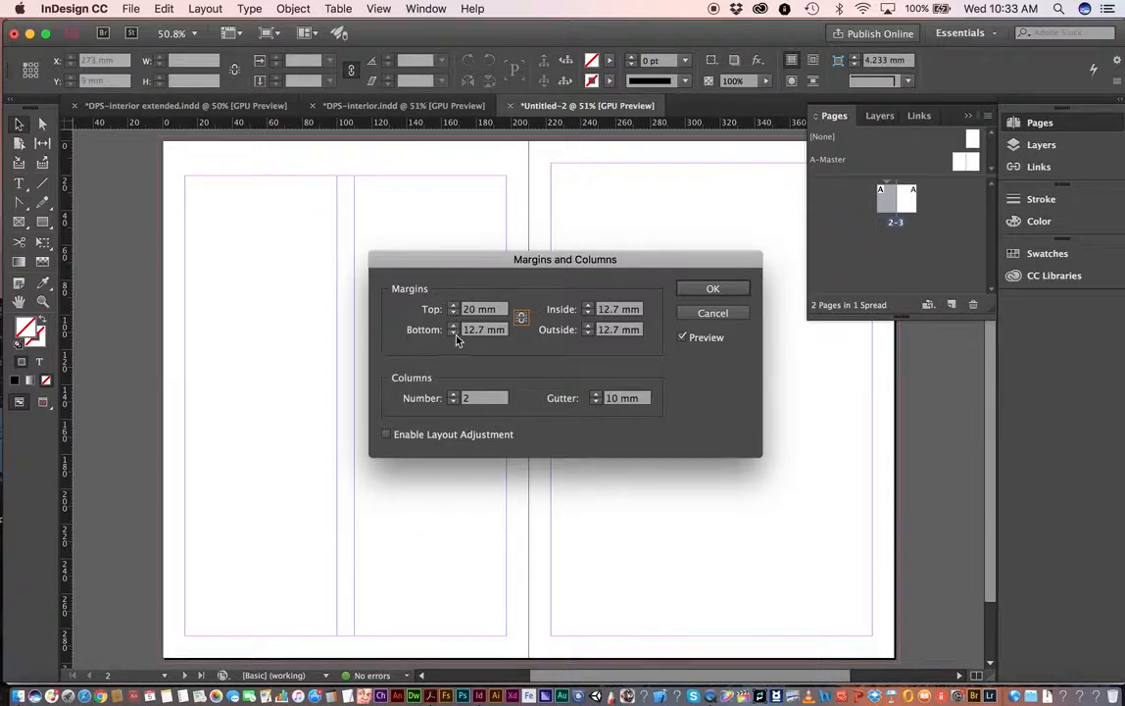
# Set the inside, outside and bottom margins of page 2 to 15 mm and apply the settings.
pyautogui.click(588, 306)
pyautogui.click(588, 306)
pyautogui.click(588, 306)
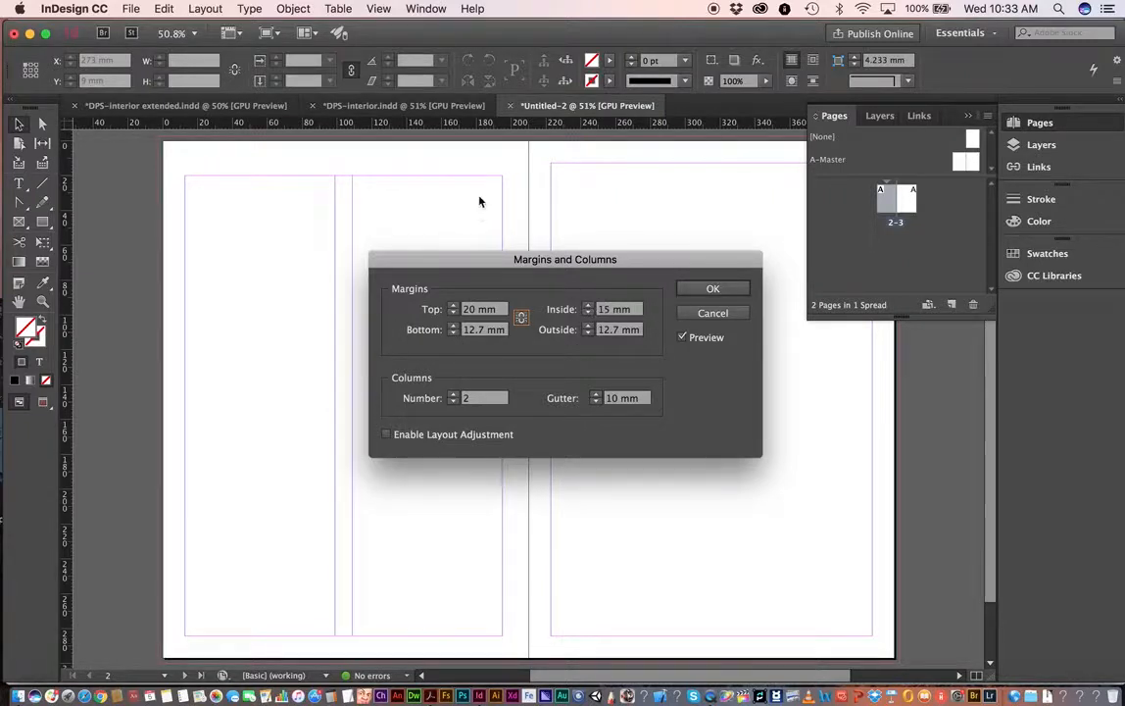
pyautogui.click(588, 327)
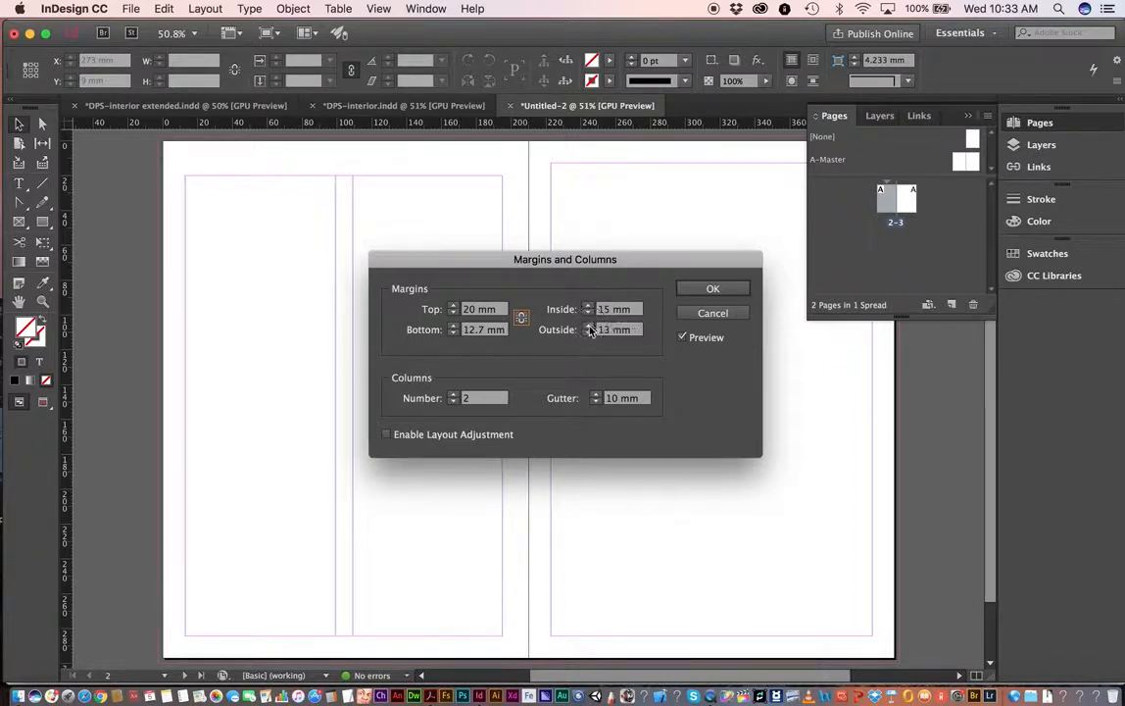
pyautogui.click(587, 326)
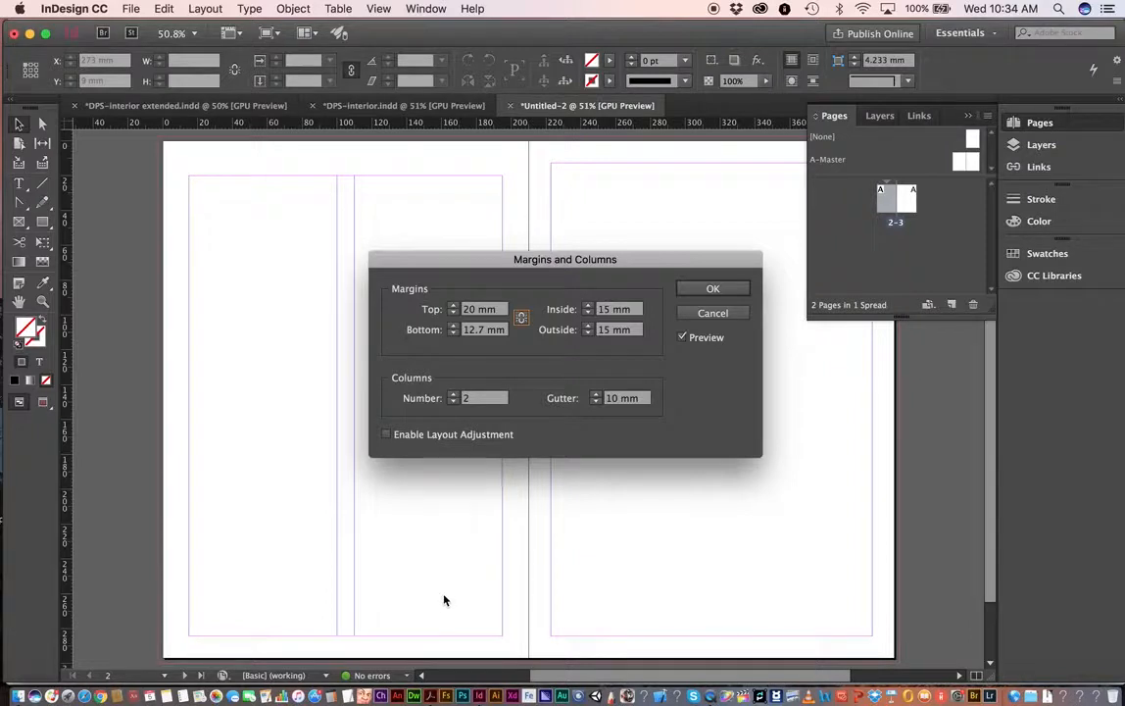
pyautogui.click(453, 326)
pyautogui.click(452, 326)
pyautogui.click(452, 326)
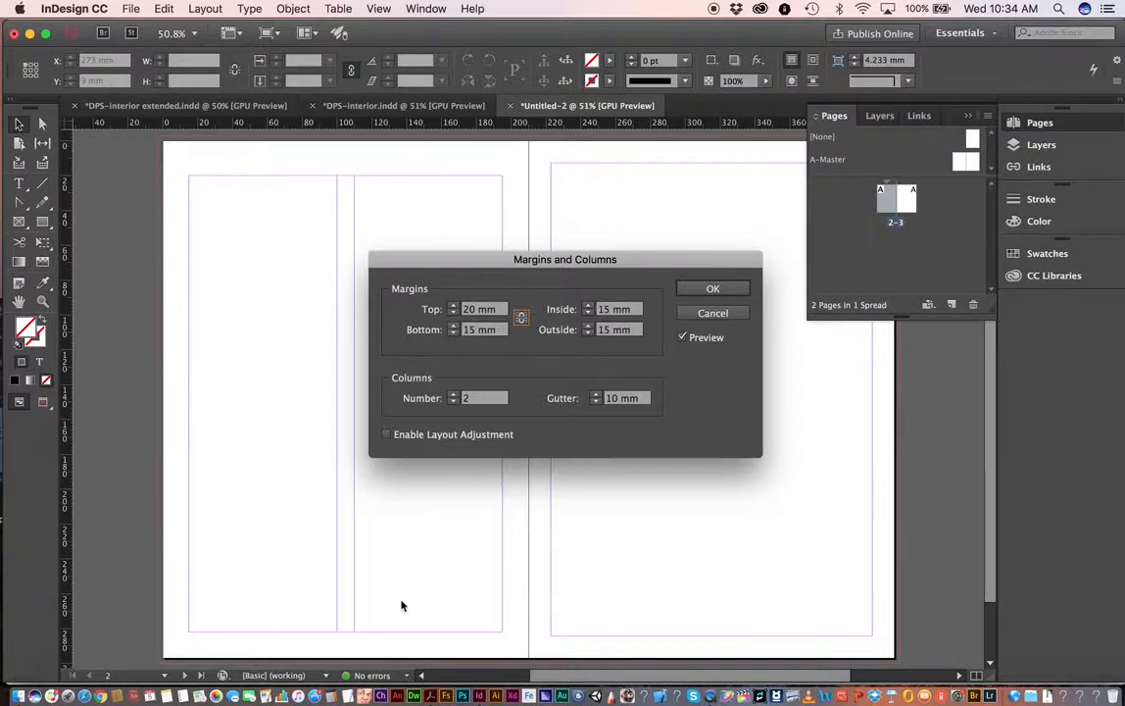
pyautogui.click(711, 289)
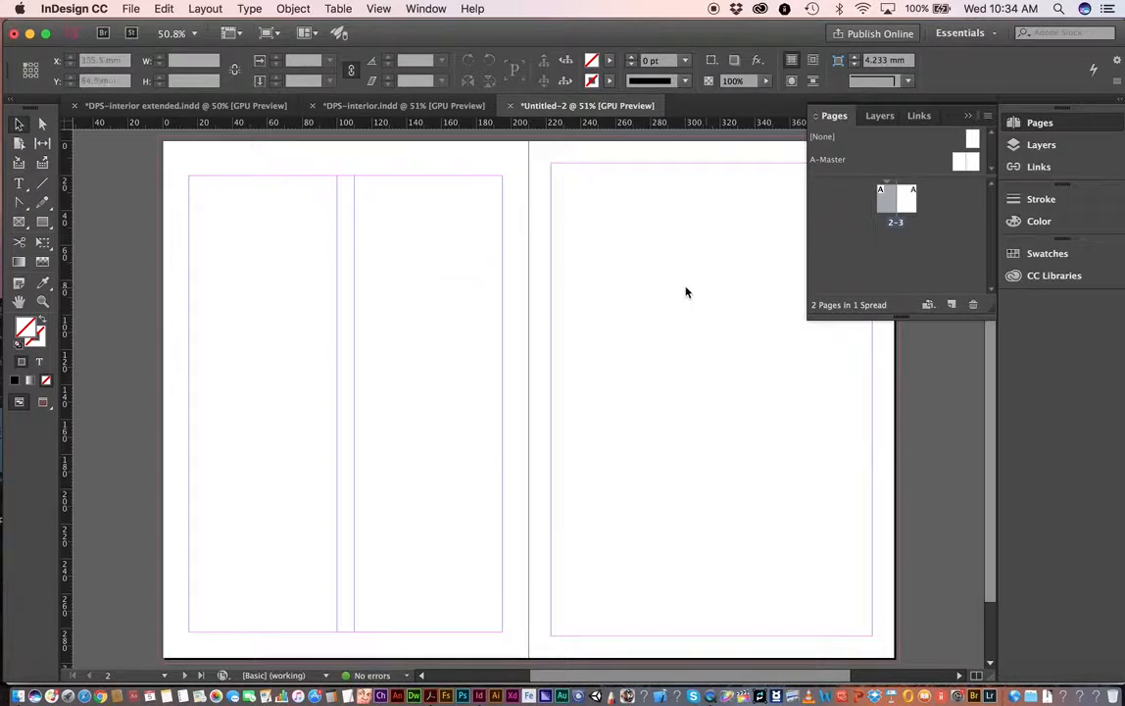
# Divide page 3 into three columns in its margins and columns settings.
pyautogui.click(905, 206)
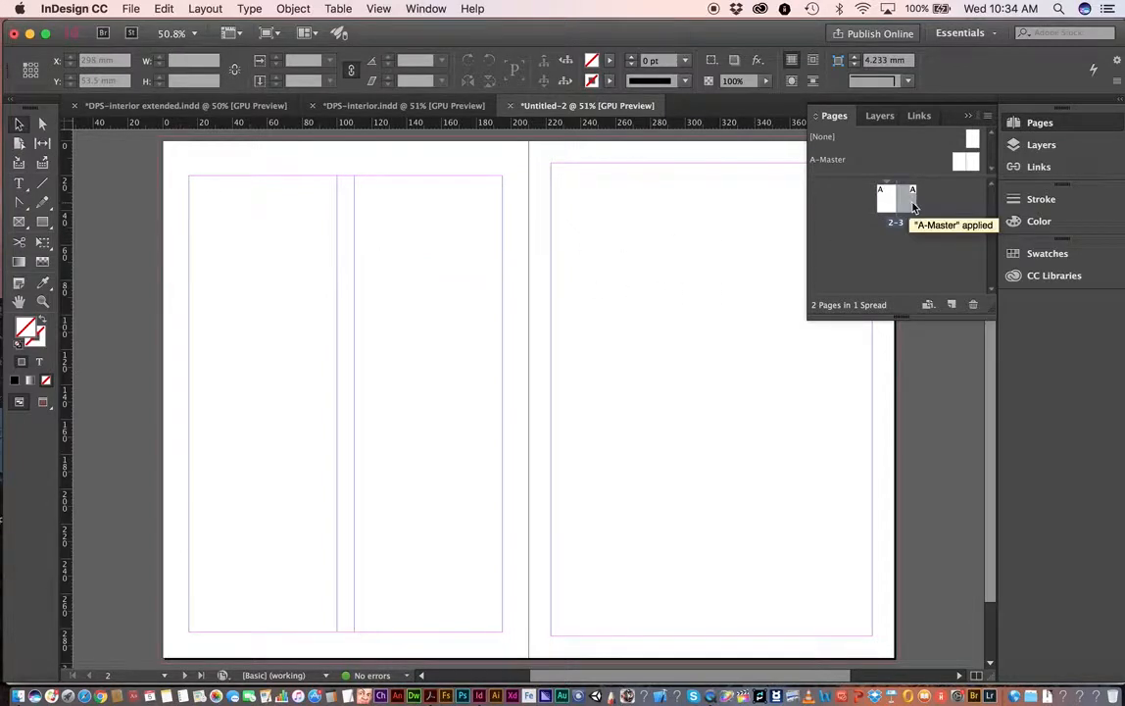
pyautogui.click(206, 9)
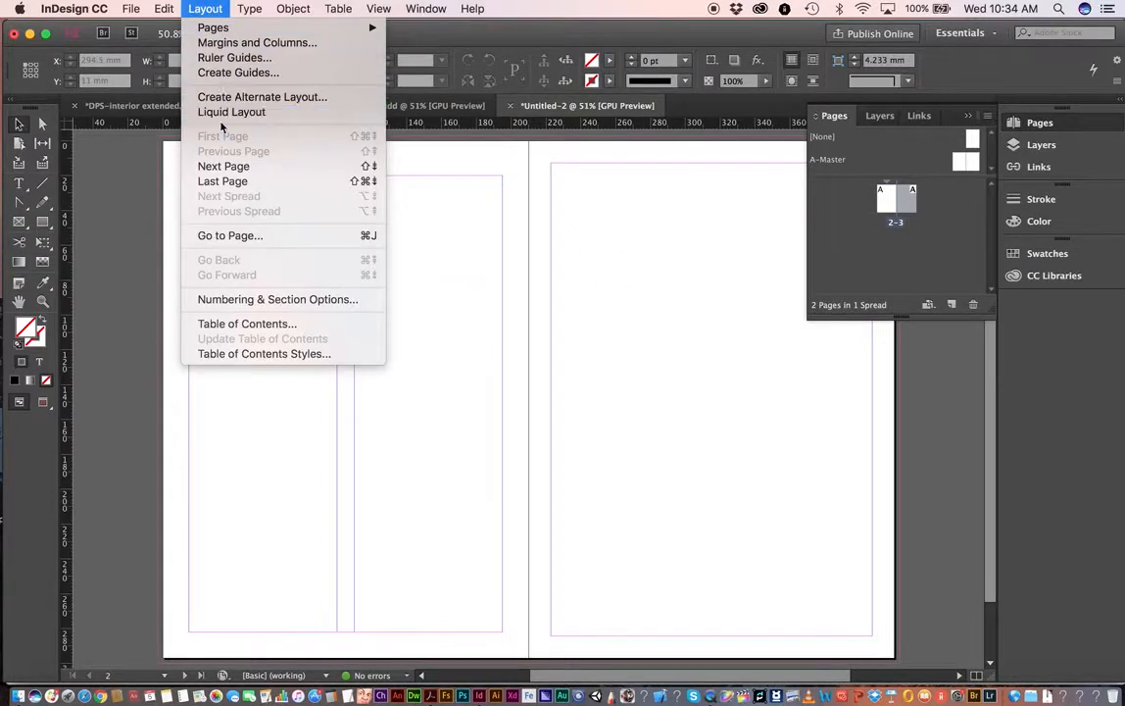
pyautogui.click(255, 43)
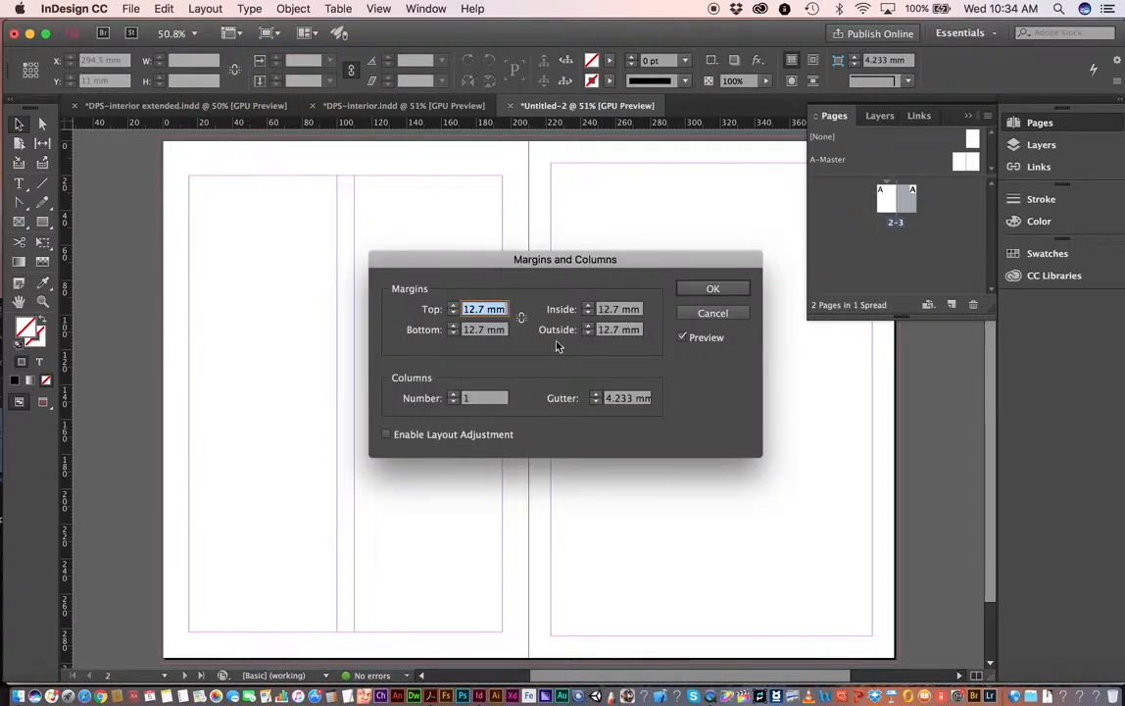
pyautogui.click(453, 394)
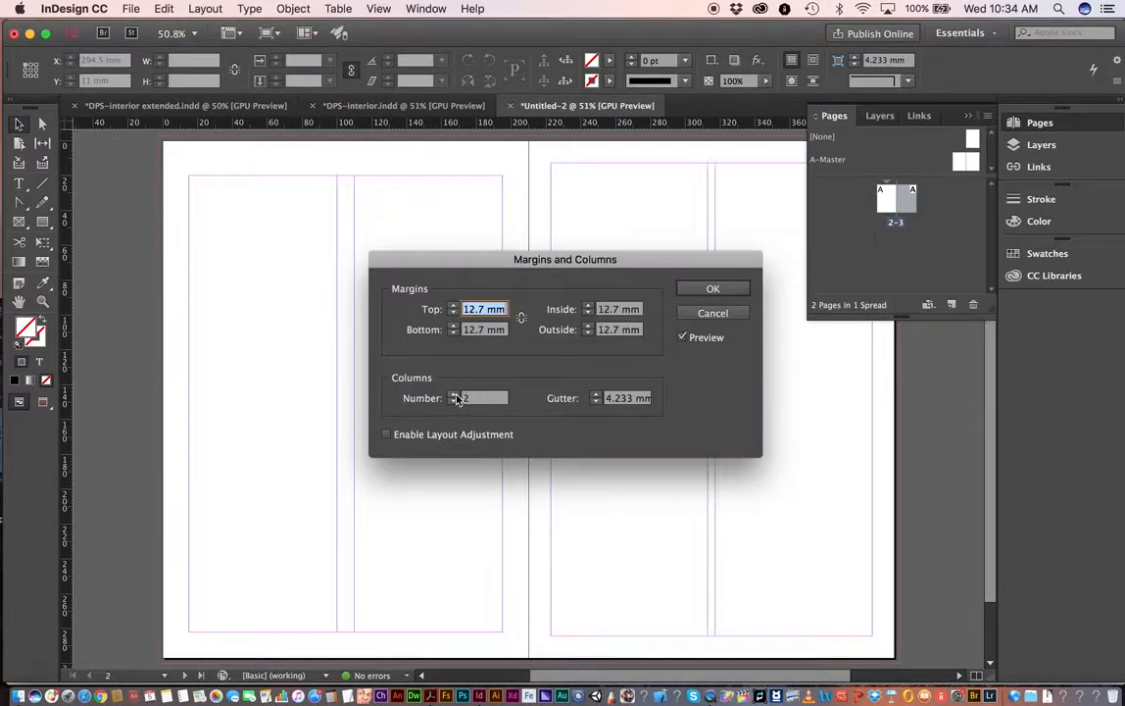
pyautogui.click(453, 393)
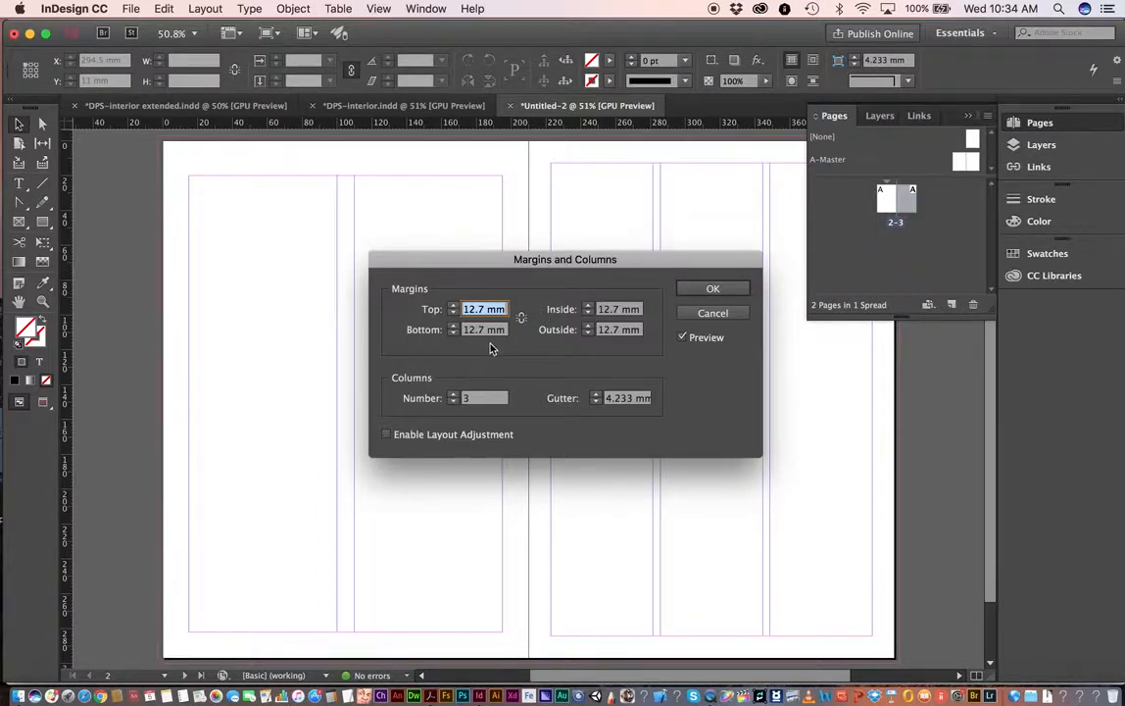
# Set the top margin of page 3 to 20 mm.
pyautogui.click(453, 306)
pyautogui.click(452, 305)
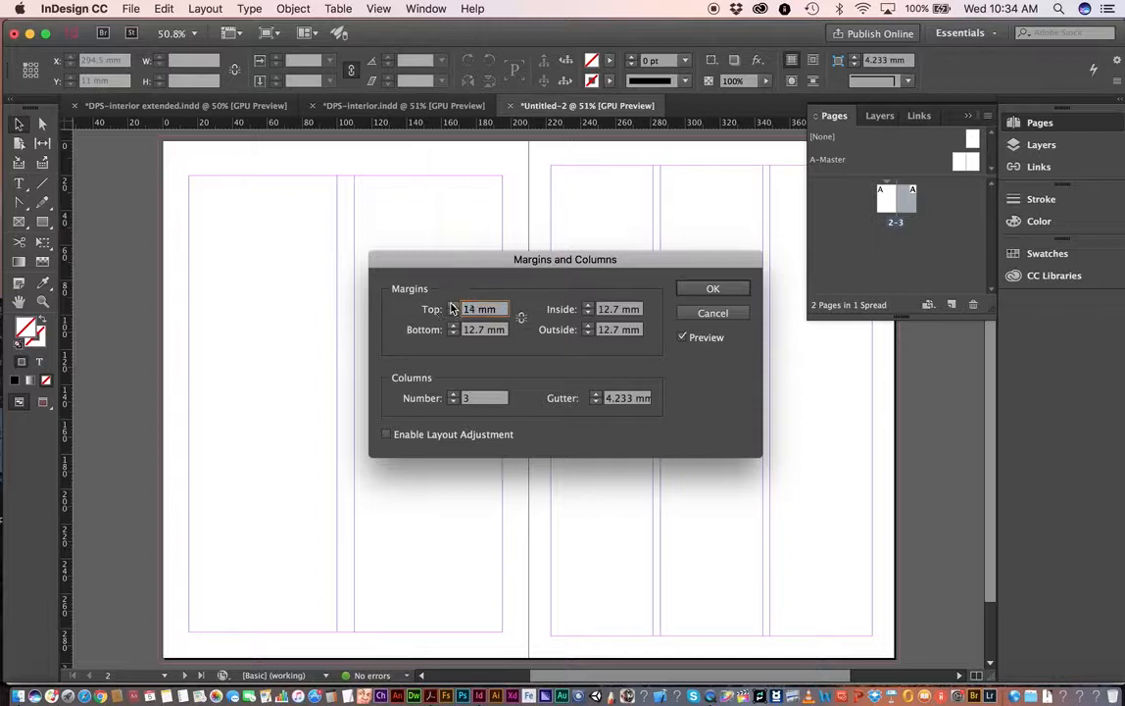
pyautogui.click(453, 306)
pyautogui.click(453, 306)
pyautogui.click(453, 305)
pyautogui.click(453, 305)
pyautogui.click(451, 306)
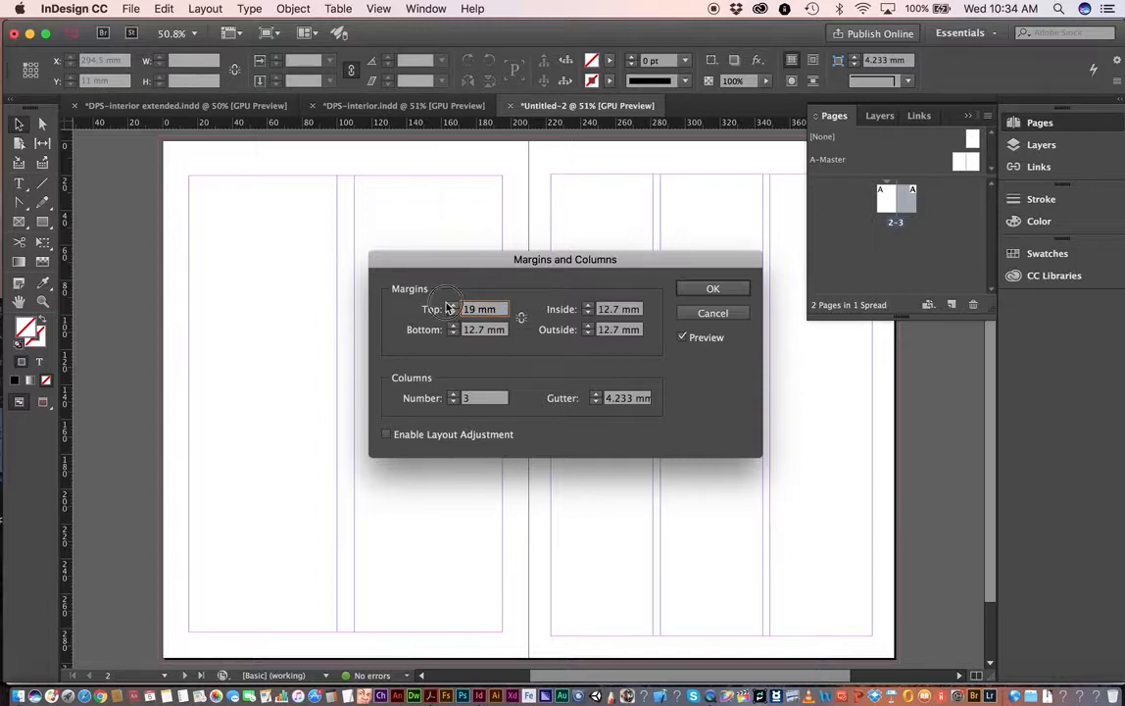
pyautogui.click(453, 305)
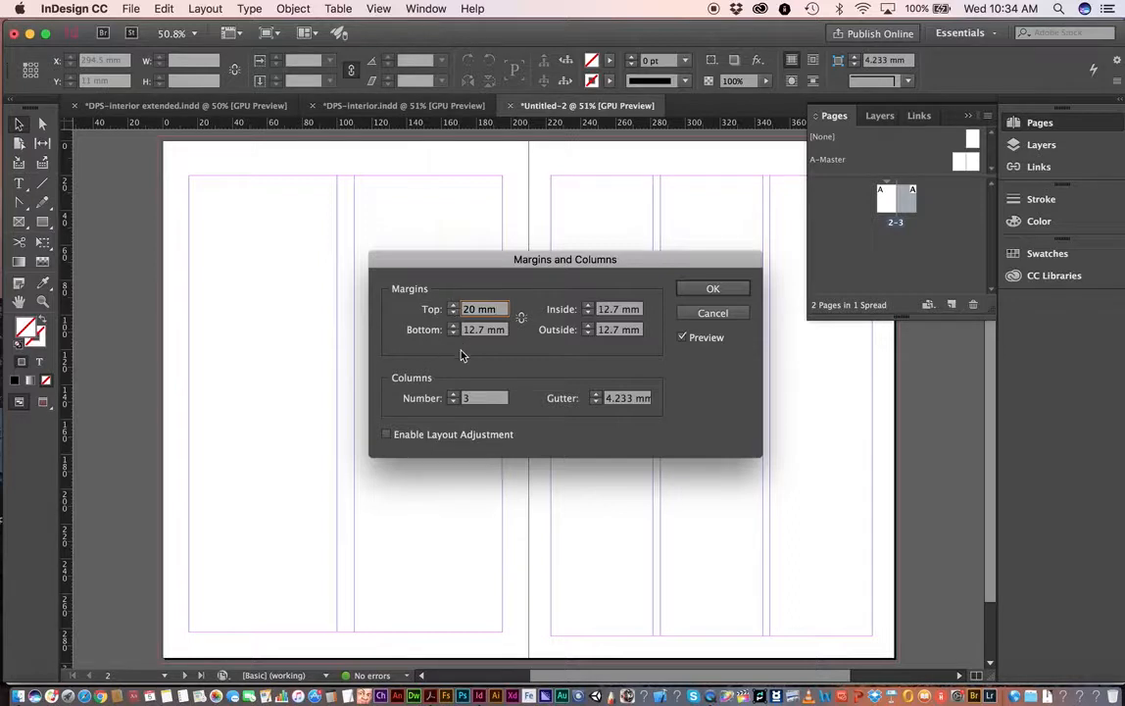
# Set the bottom, inside and outside margins of page 3 to 15 mm and apply the settings.
pyautogui.click(452, 325)
pyautogui.click(453, 326)
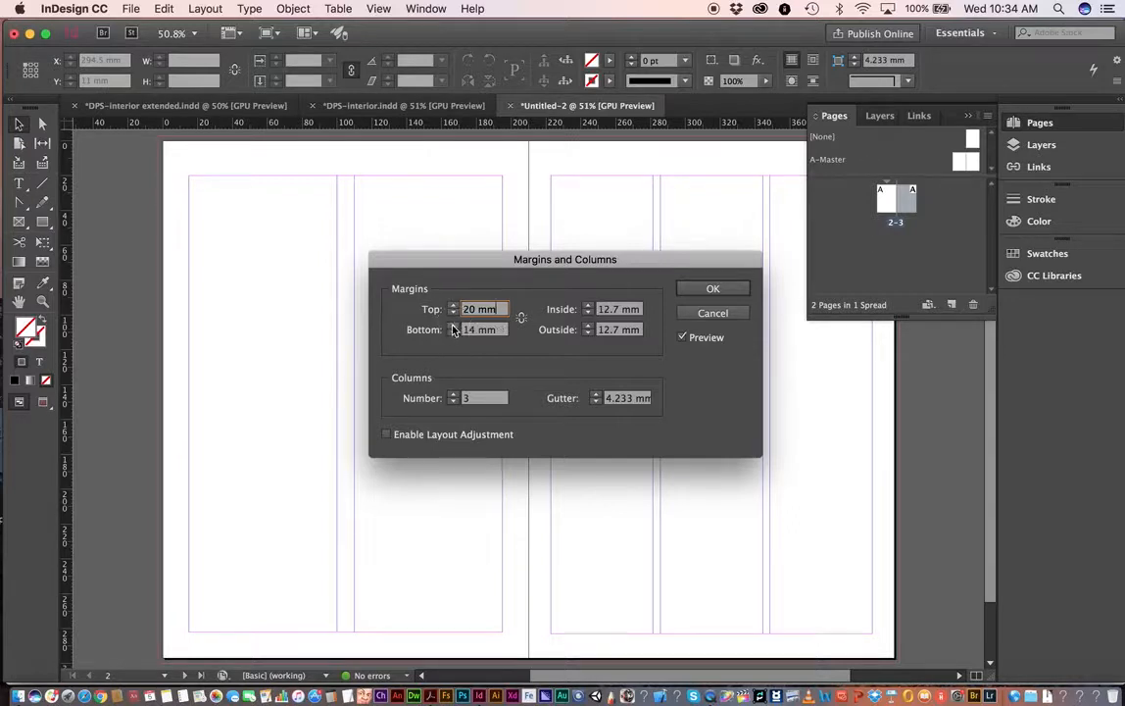
pyautogui.click(453, 326)
pyautogui.click(588, 306)
pyautogui.click(588, 305)
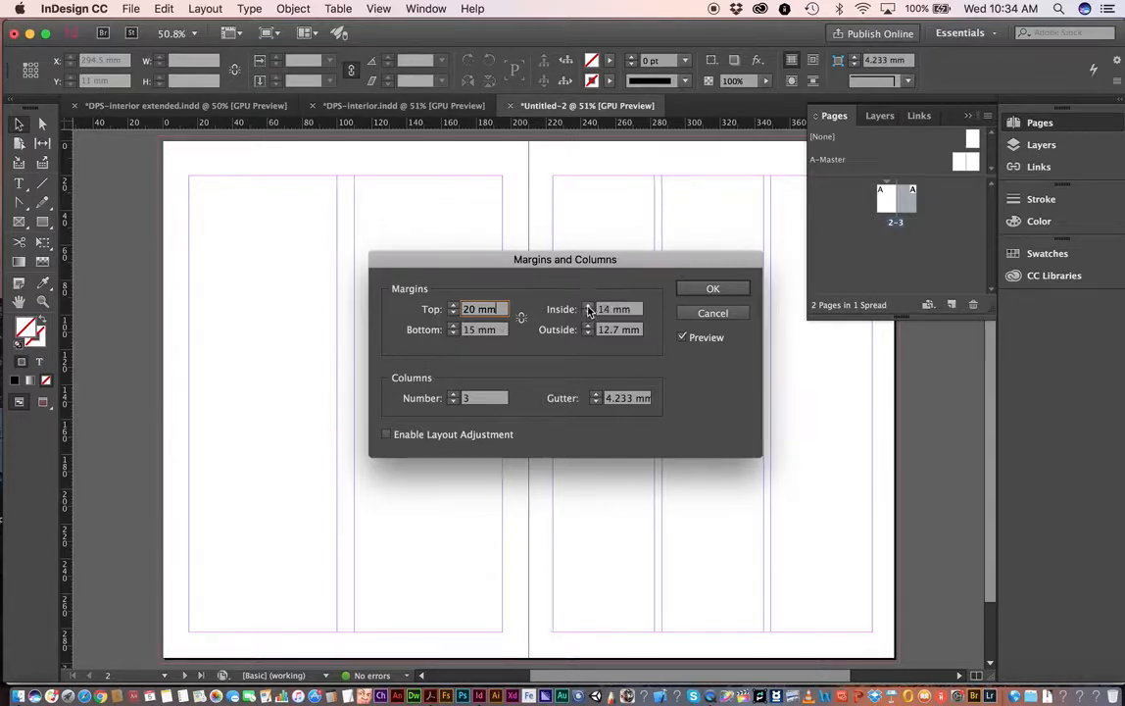
pyautogui.click(588, 305)
pyautogui.click(588, 326)
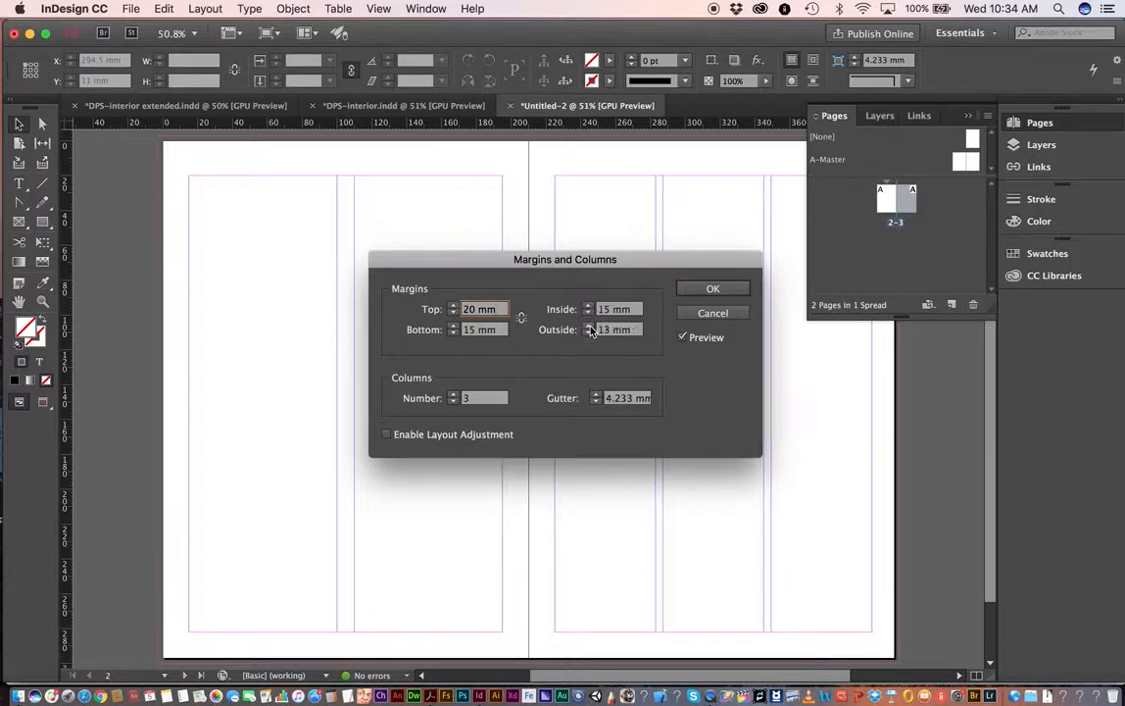
pyautogui.click(588, 326)
pyautogui.click(588, 326)
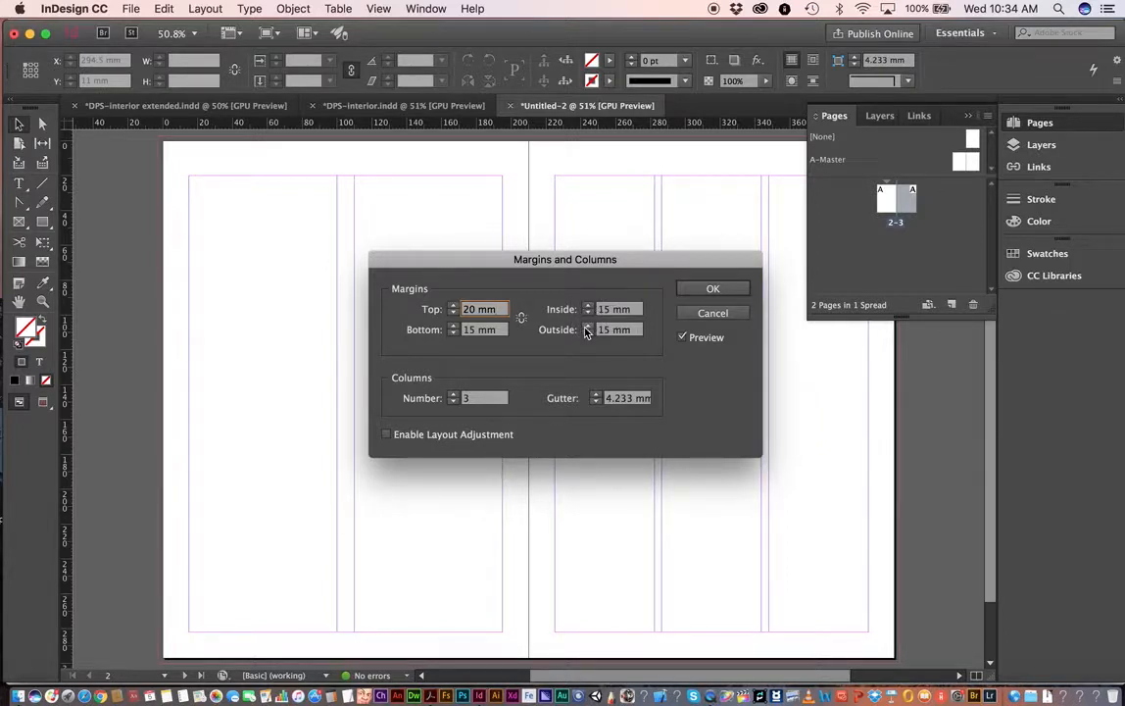
pyautogui.click(713, 290)
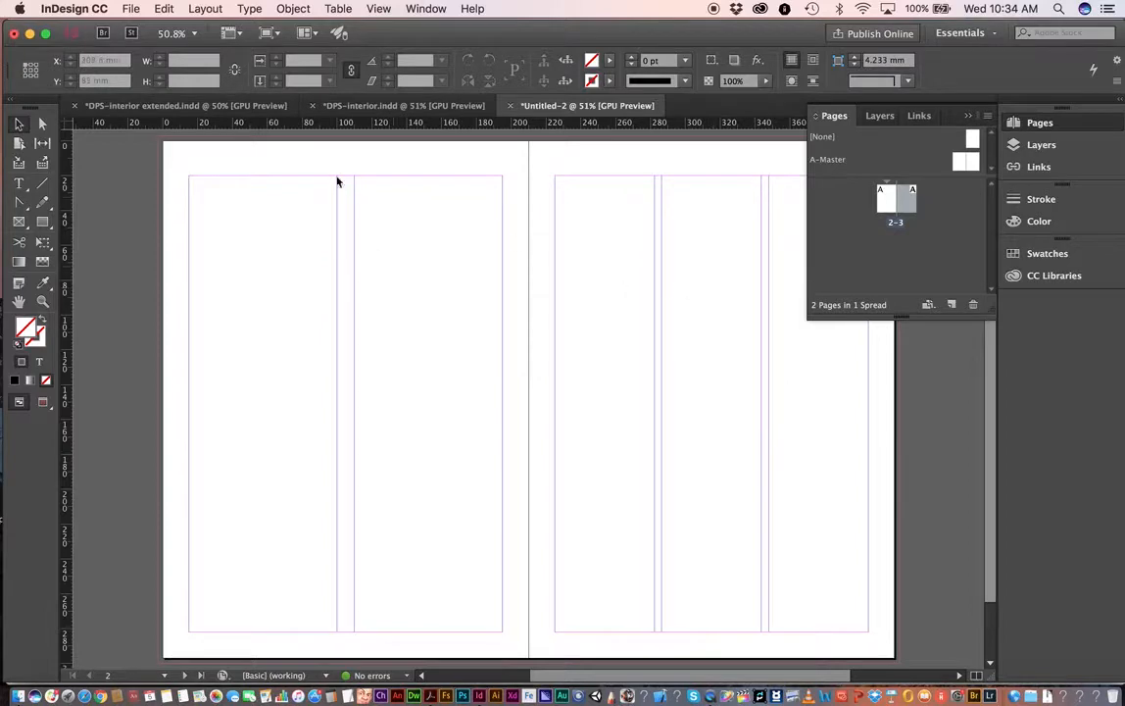
# Save the document as "New DPS" in the Interior Design folder.
pyautogui.click(131, 9)
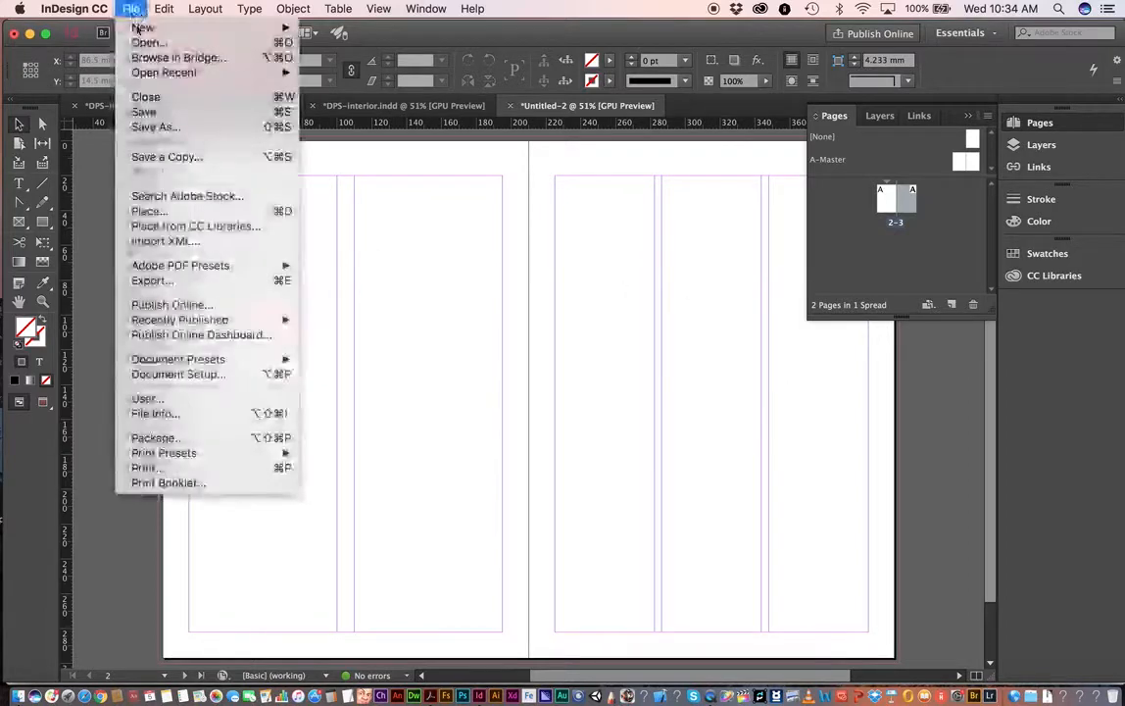
pyautogui.click(144, 111)
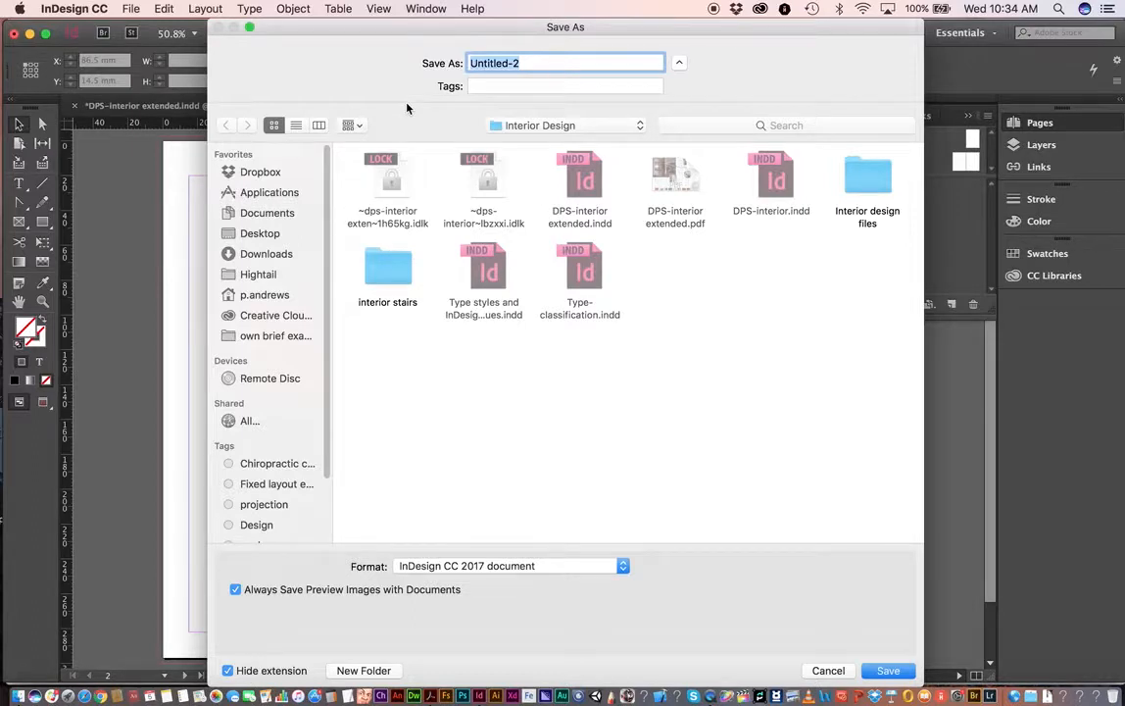
pyautogui.write('New')
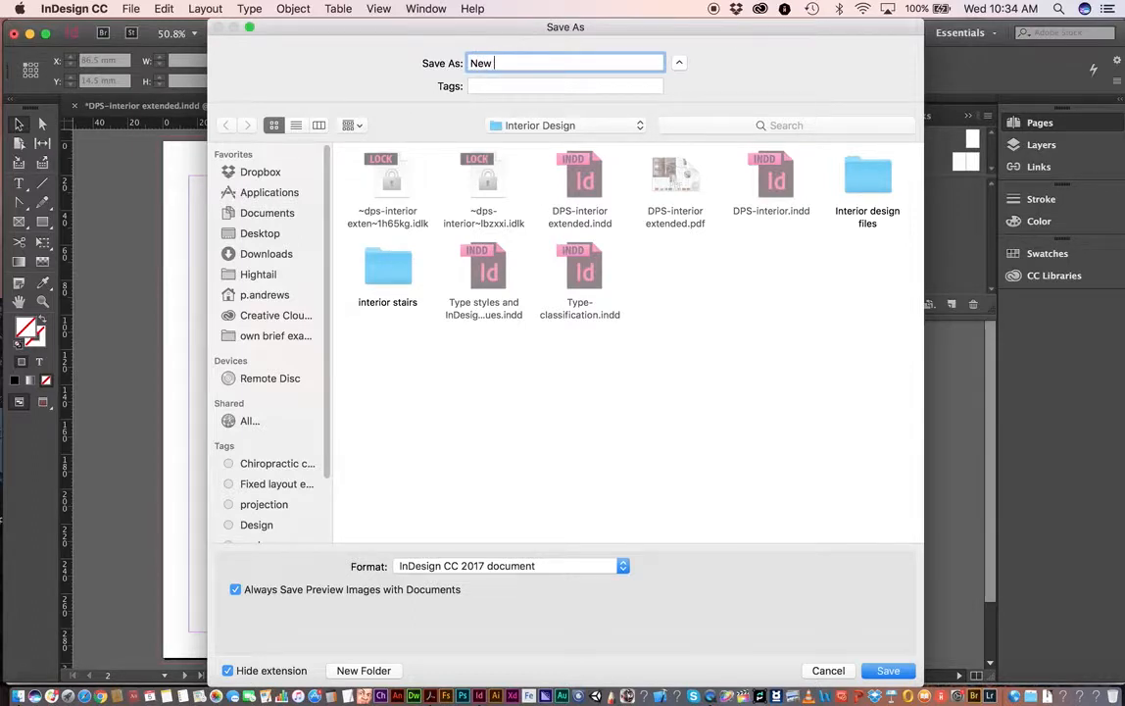
pyautogui.write(' DPS')
pyautogui.click(888, 670)
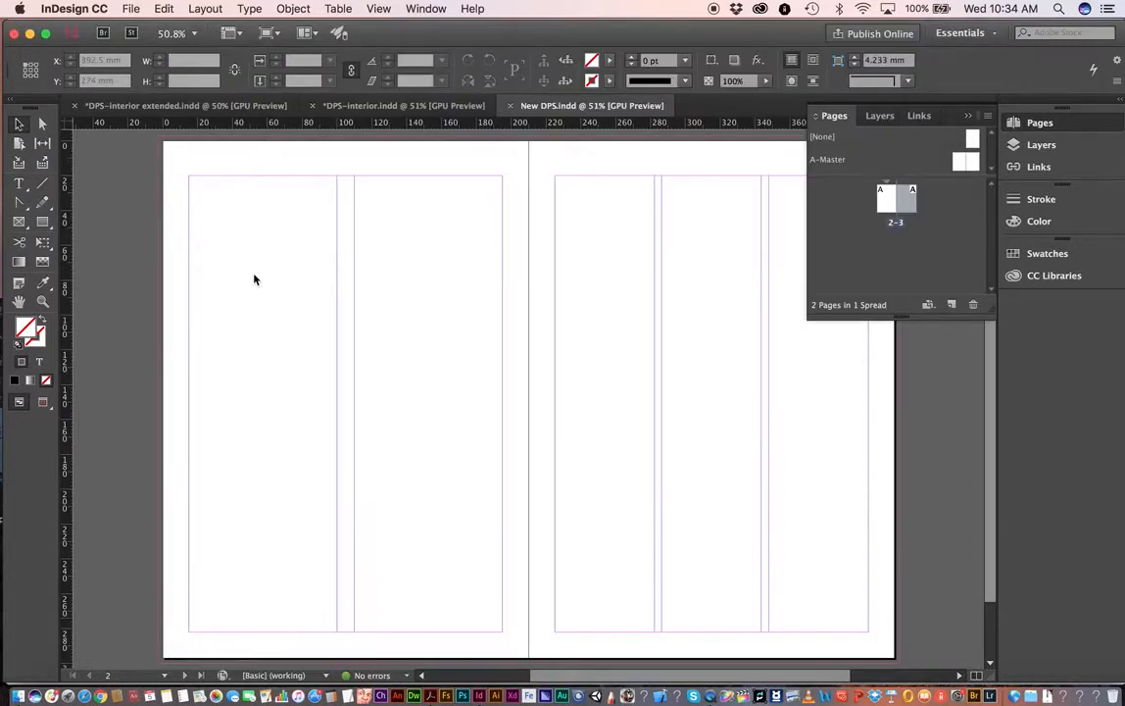